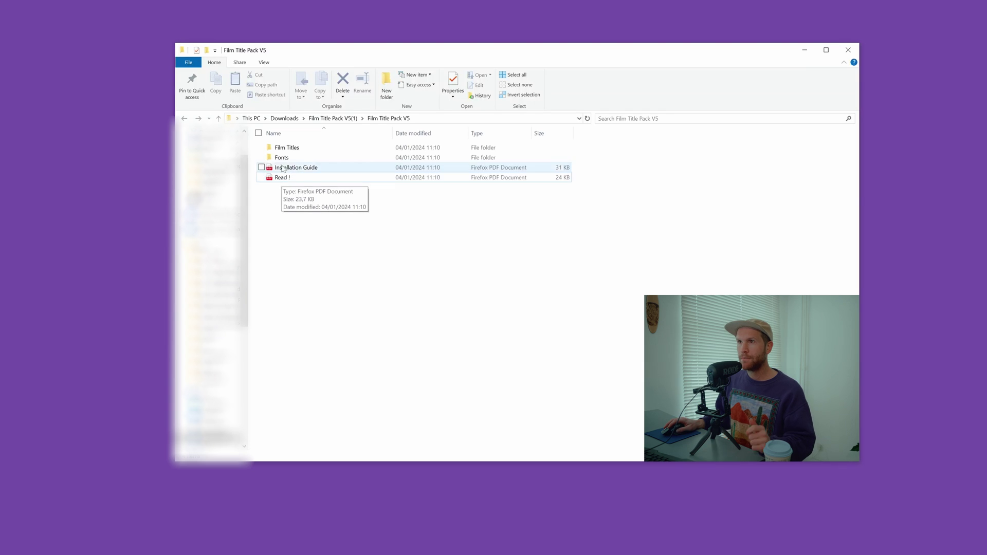
Step: Look through the title setting files in the Film Titles folder and return to the pack's main folder
double_click(279, 151)
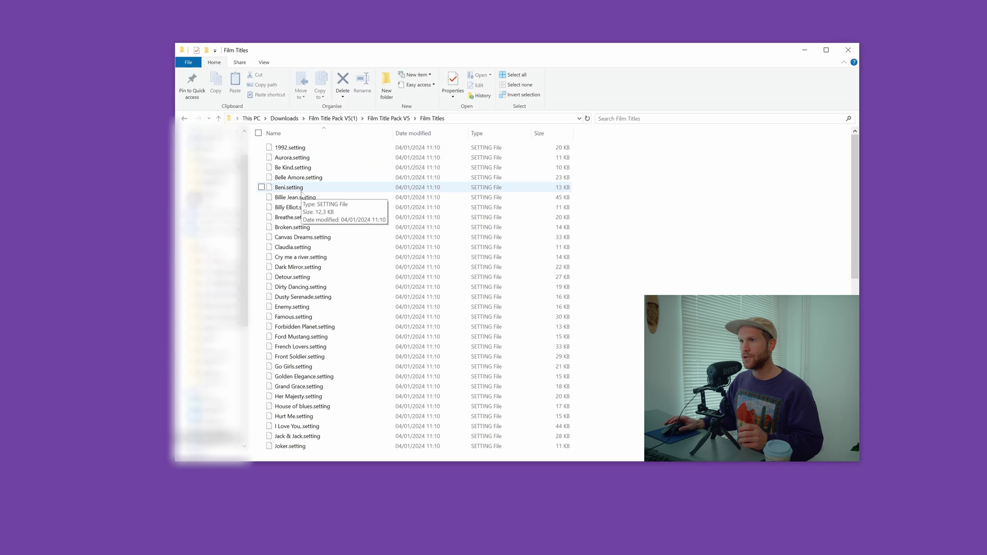
scroll(362, 222, "down", 6)
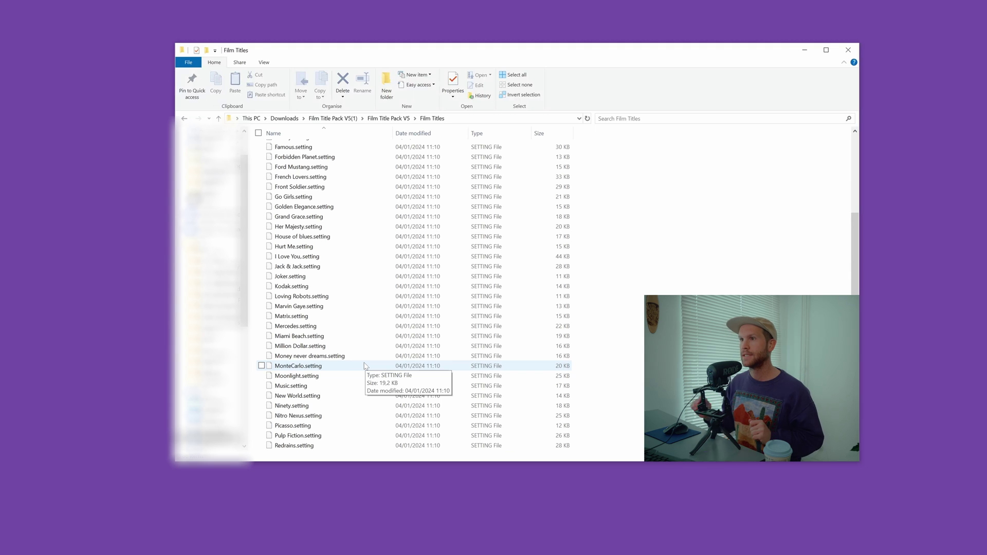
key("alt+Left")
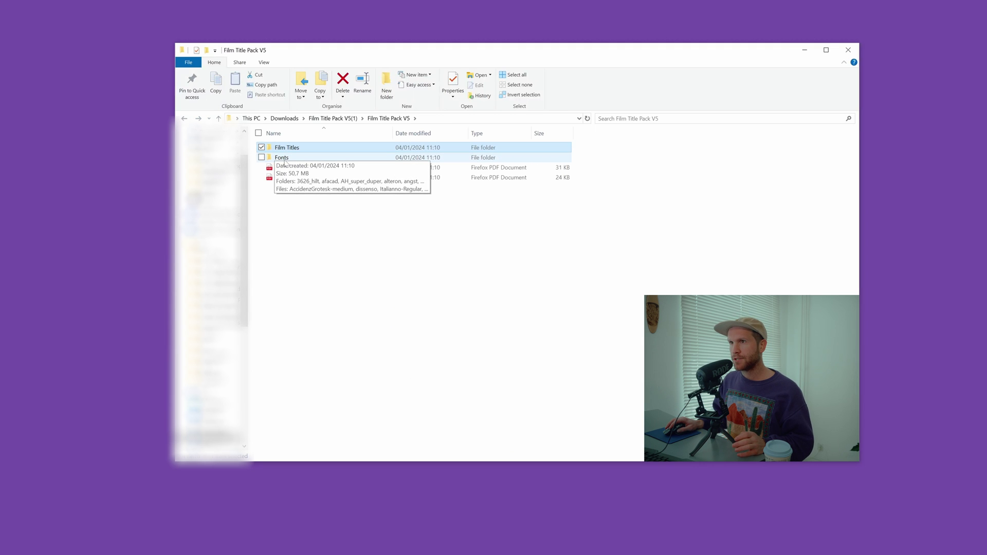
Step: Open the angst subfolder of Fonts and view the available file actions for the AngstVF TrueType font
double_click(286, 163)
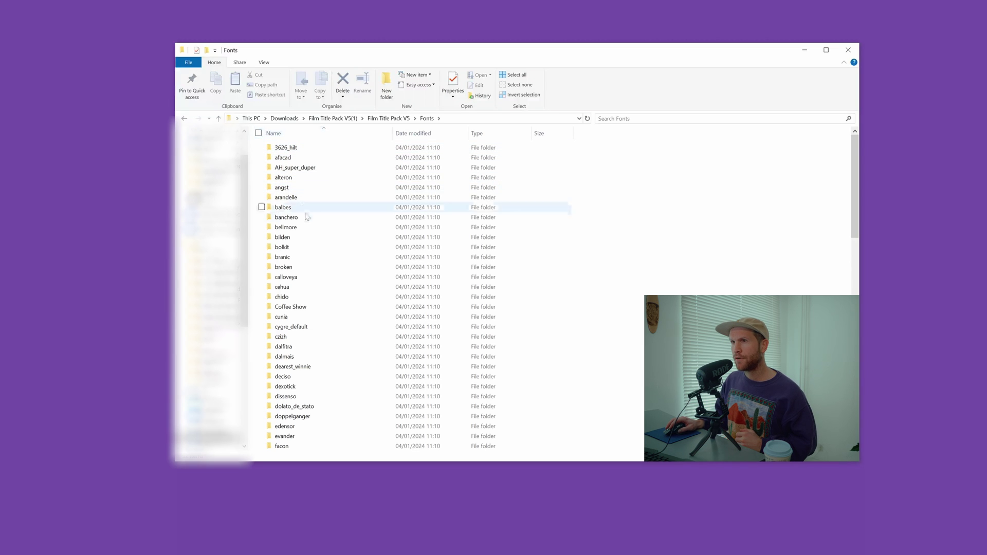
double_click(281, 191)
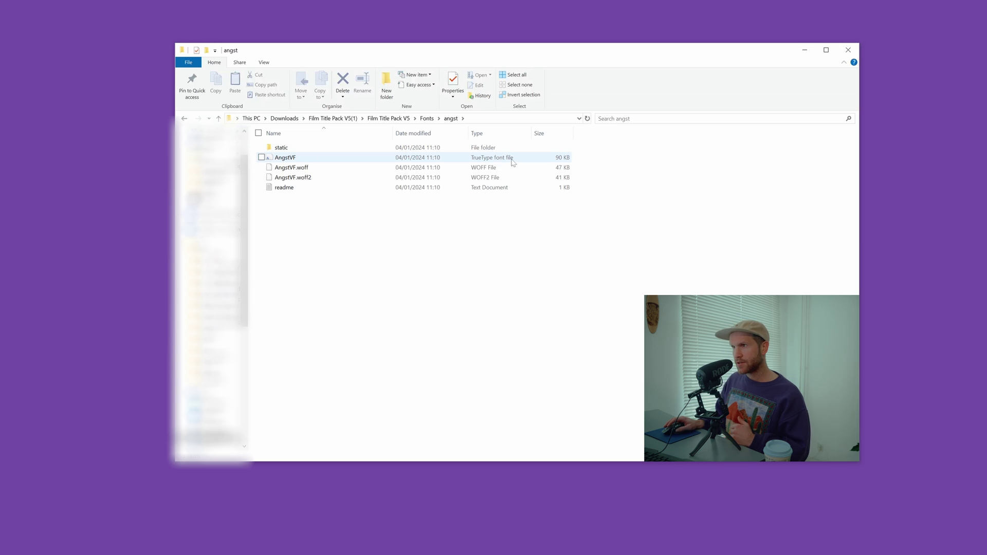
right_click(292, 157)
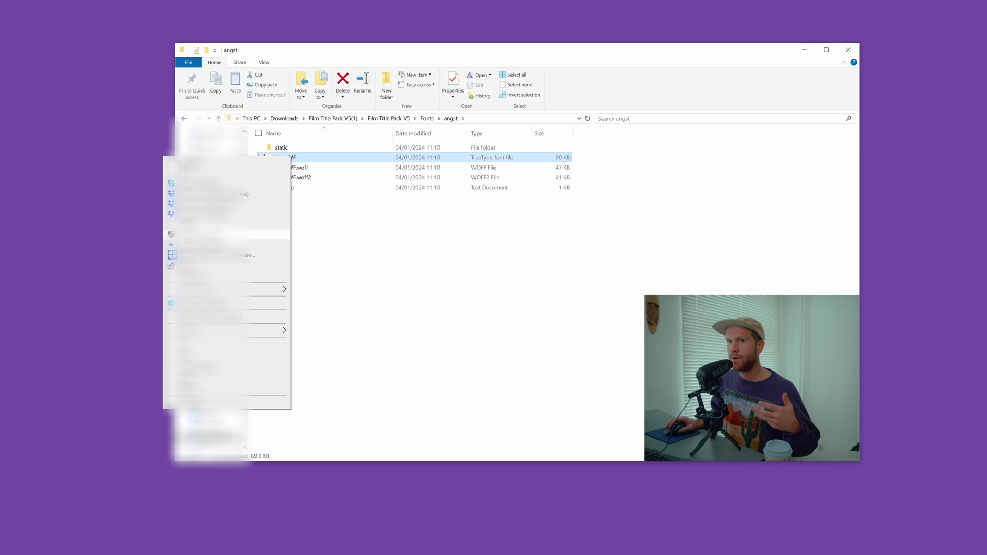
left_click(458, 277)
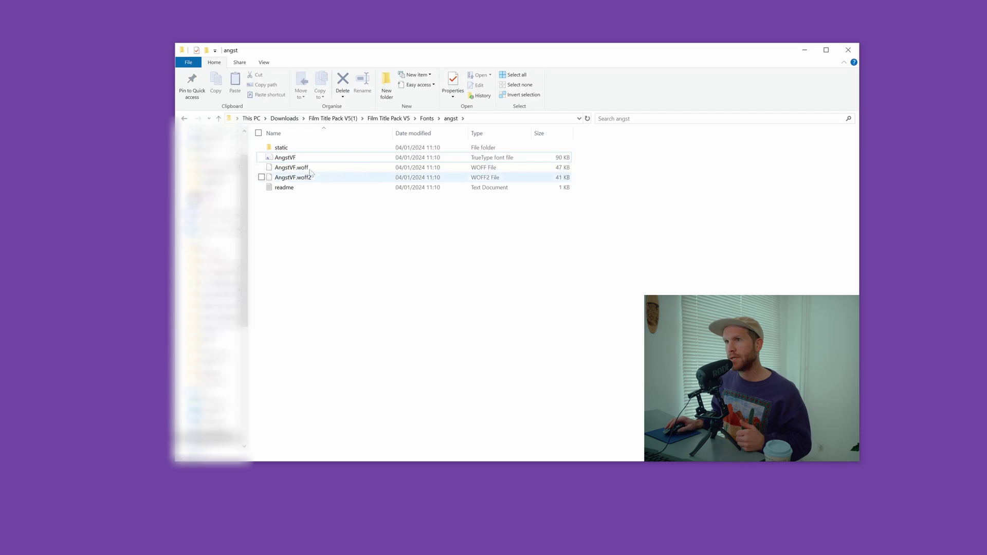
Step: Open the static subfolder of angst and sort its files by type
double_click(287, 150)
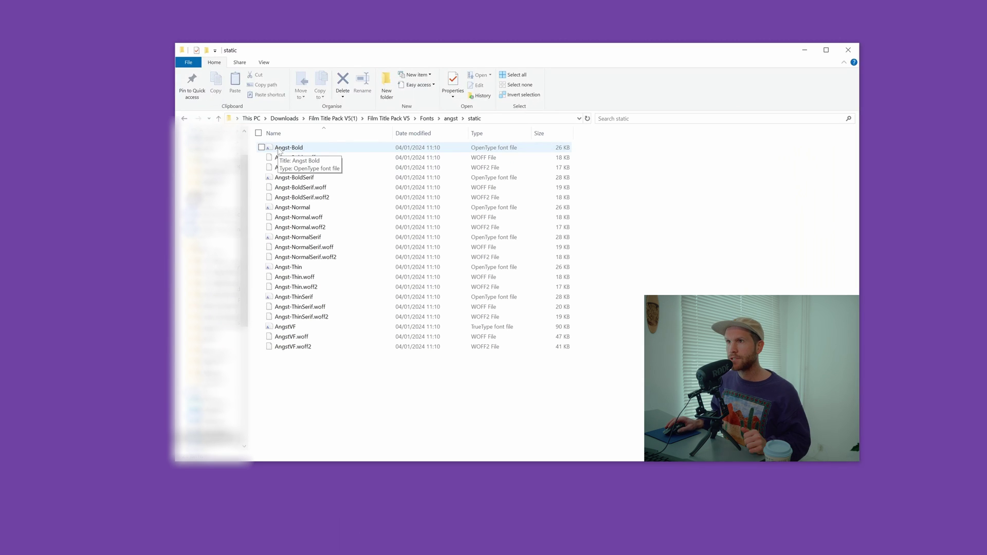
right_click(616, 170)
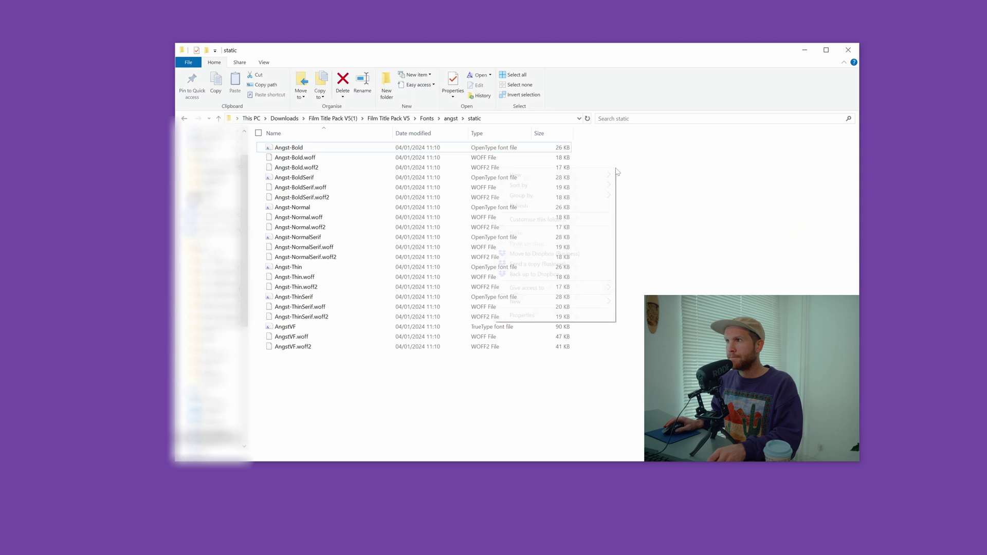
mouse_move(603, 184)
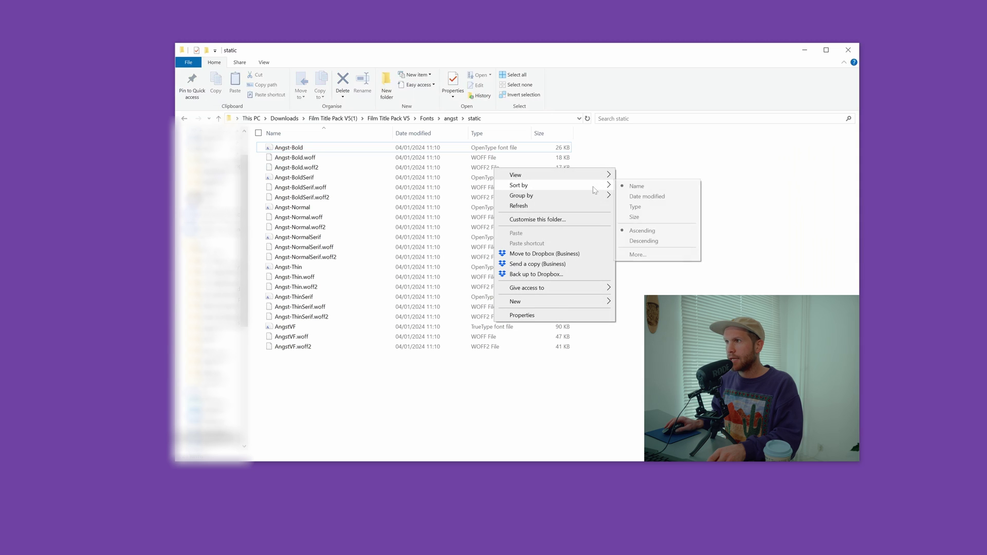
left_click(643, 205)
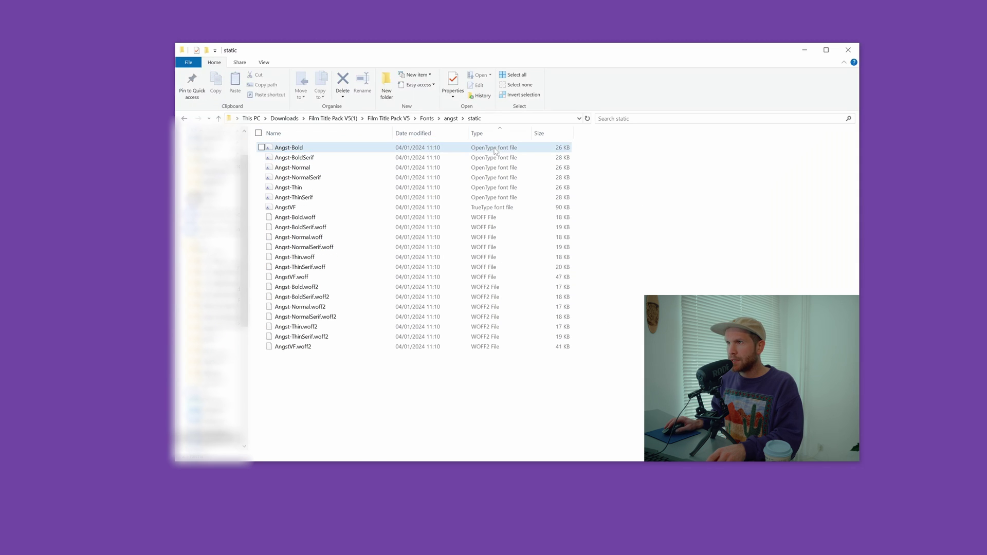
Step: Select all OpenType and TrueType Angst fonts, from Angst-Bold through AngstVF, and install them for all users
left_click(297, 208, "shift")
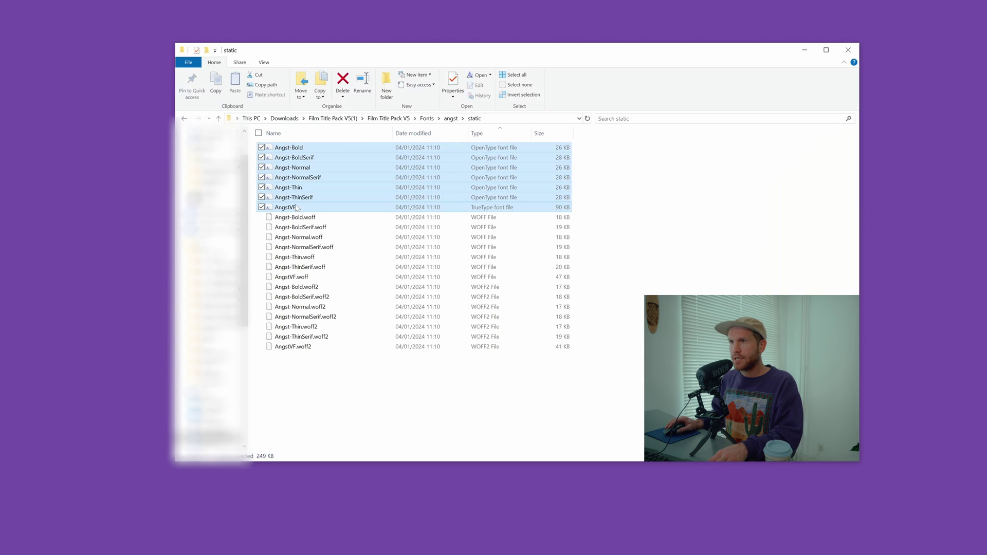
right_click(296, 175)
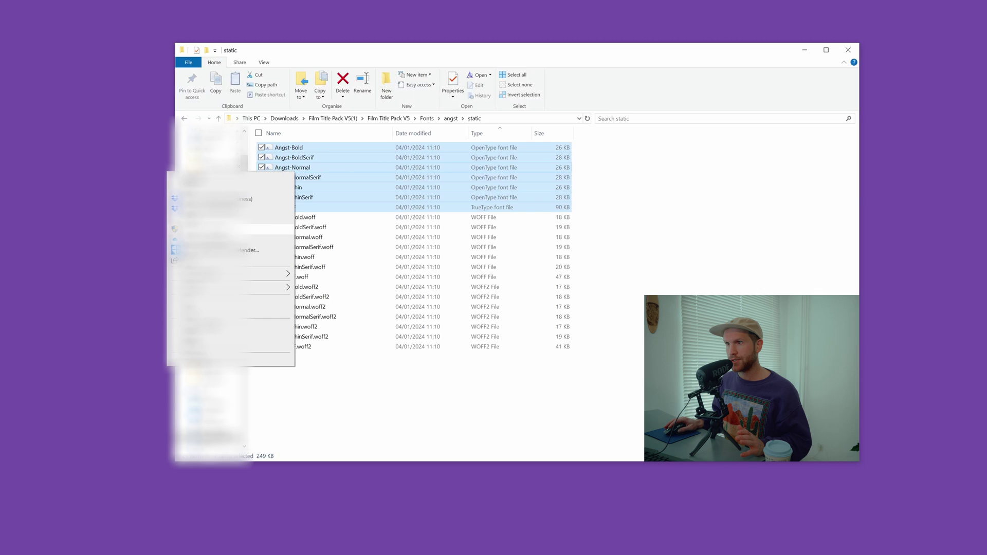
left_click(231, 229)
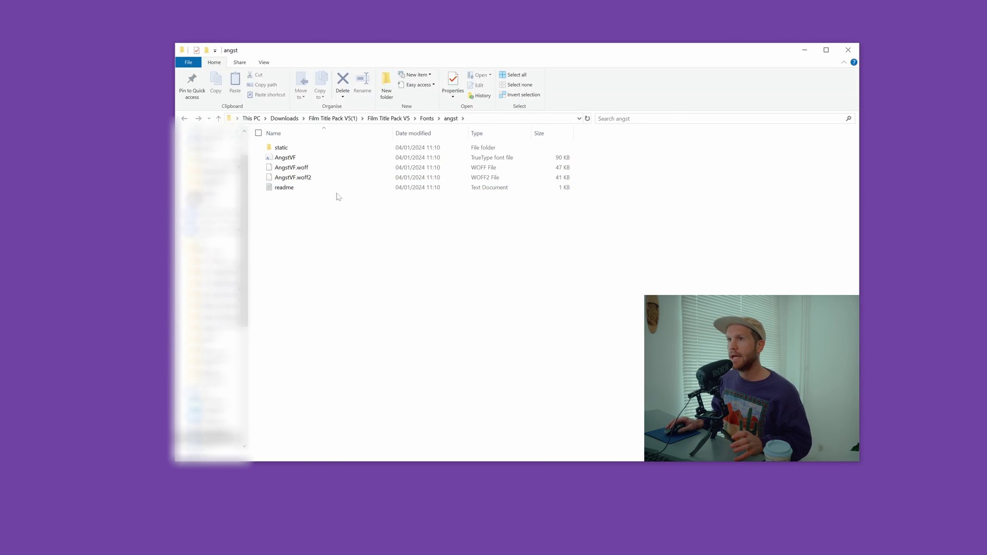
Step: Return to the Film Title Pack V5 folder and open the Read ! document
double_click(308, 190)
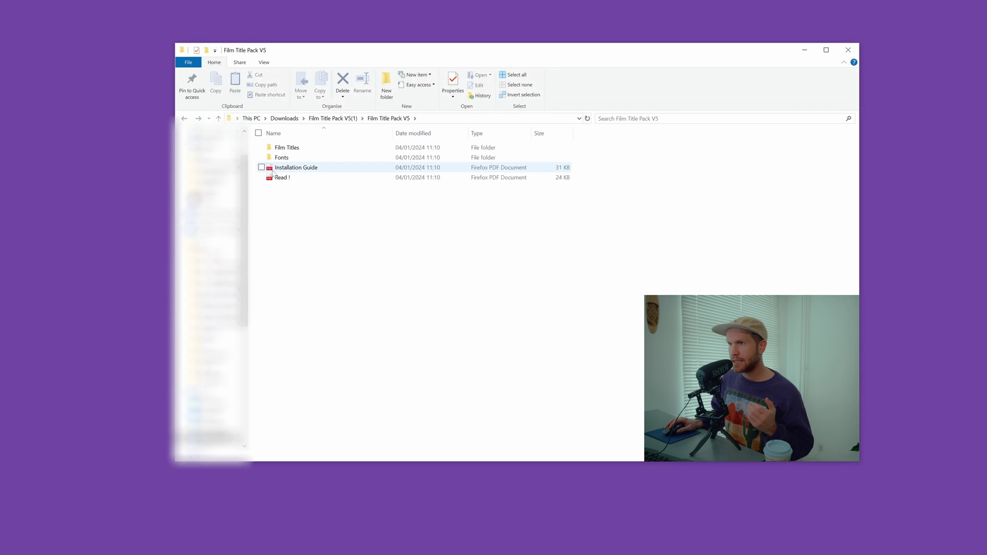
left_click(272, 170)
double_click(272, 170)
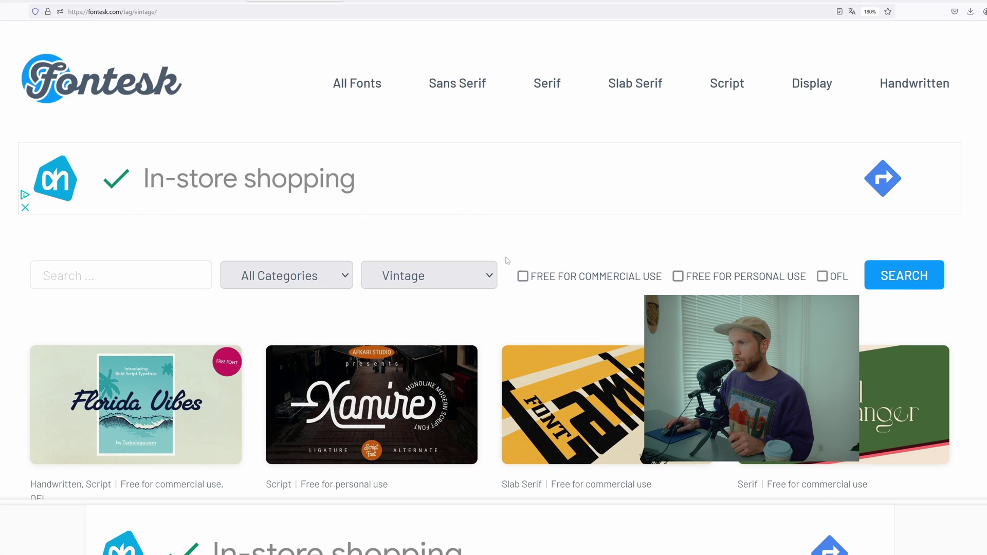
Step: On the Fontesk website, filter the Vintage fonts to those free for commercial use and browse them
left_click_drag(530, 276, 661, 294)
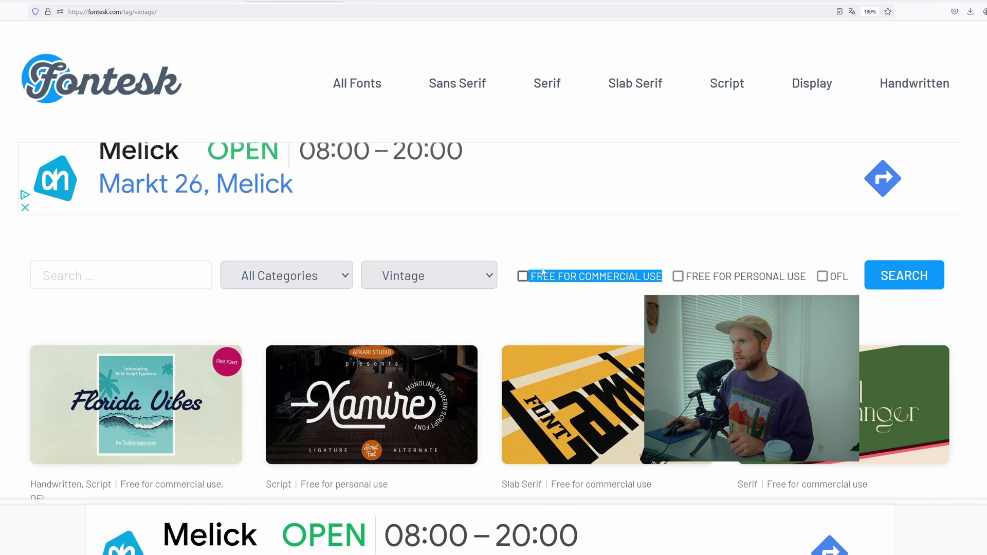
left_click(523, 277)
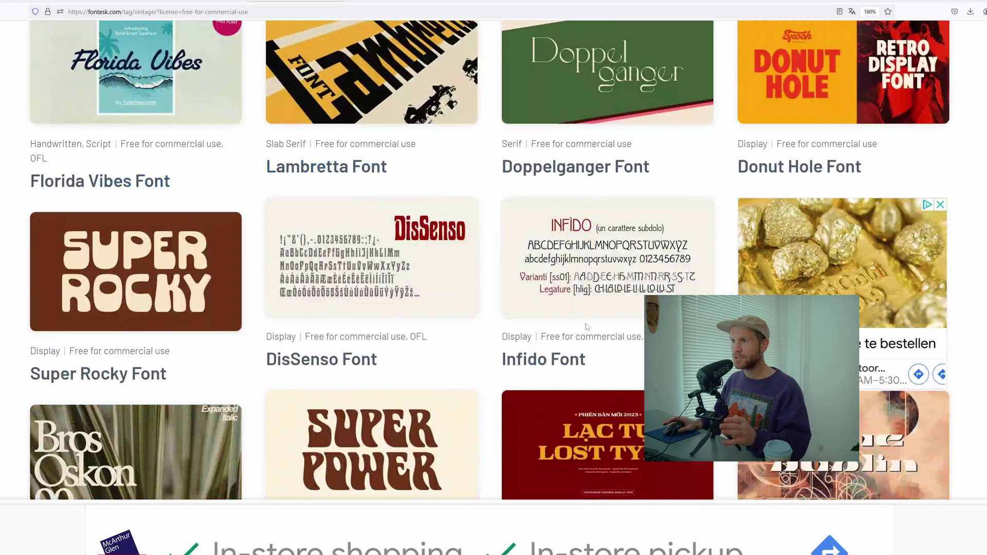
scroll(587, 326, "up", 5)
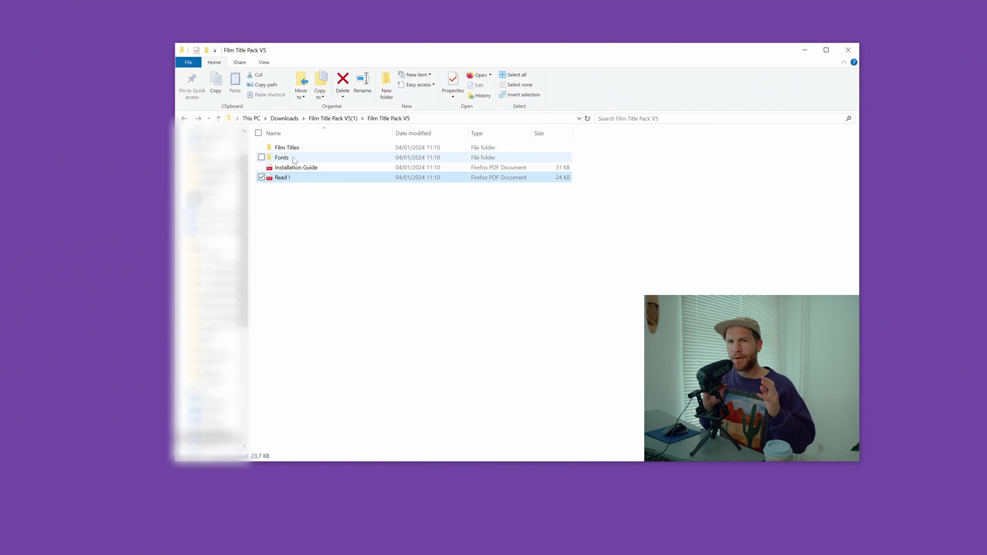
Step: In File Explorer, check the pack's Fonts and Film Titles folders and return to the Film Title Pack V5 folder
left_click(295, 160)
left_click(304, 193)
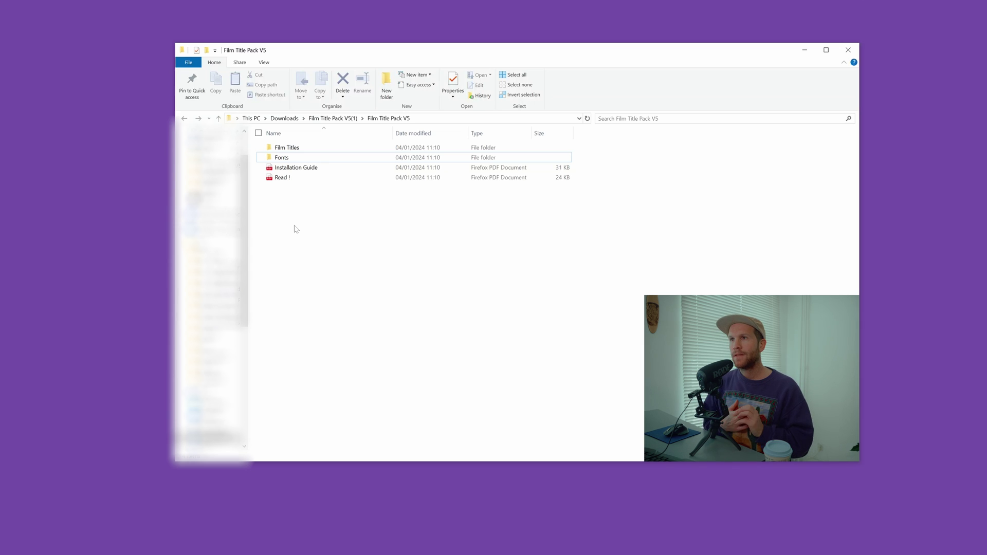
double_click(287, 148)
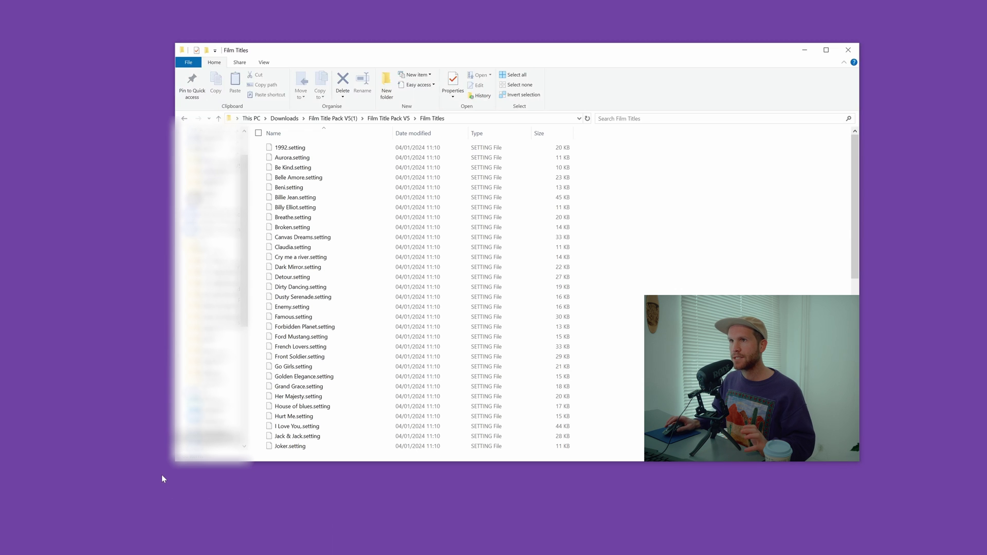
left_click(184, 118)
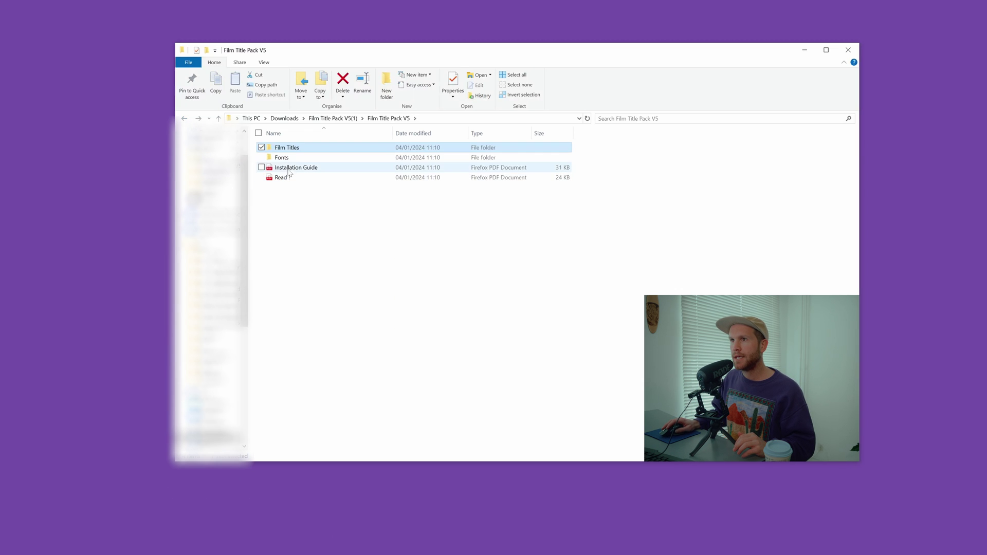
Step: Open the Installation Guide and read the Windows installation path for the Edit templates folder
double_click(289, 169)
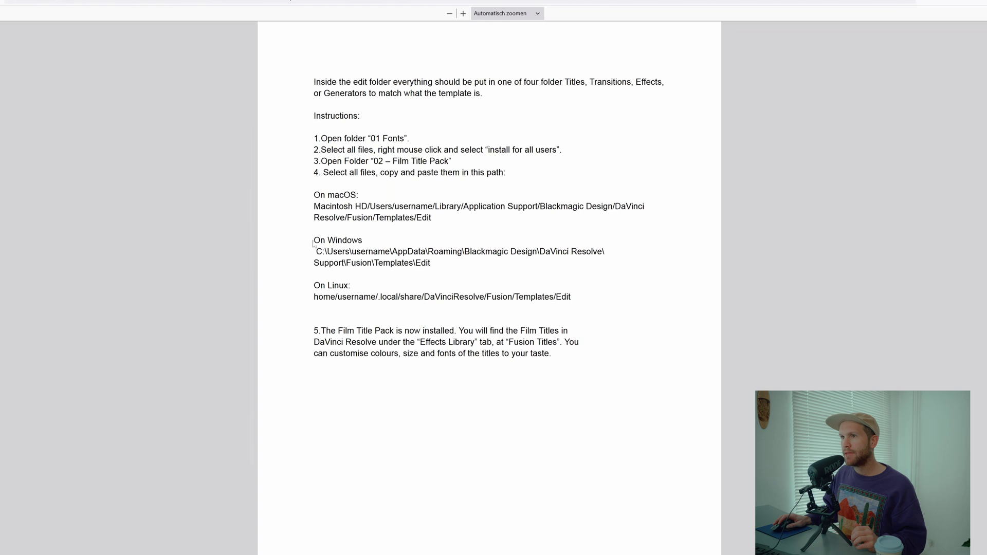
left_click_drag(309, 252, 510, 252)
left_click(511, 252)
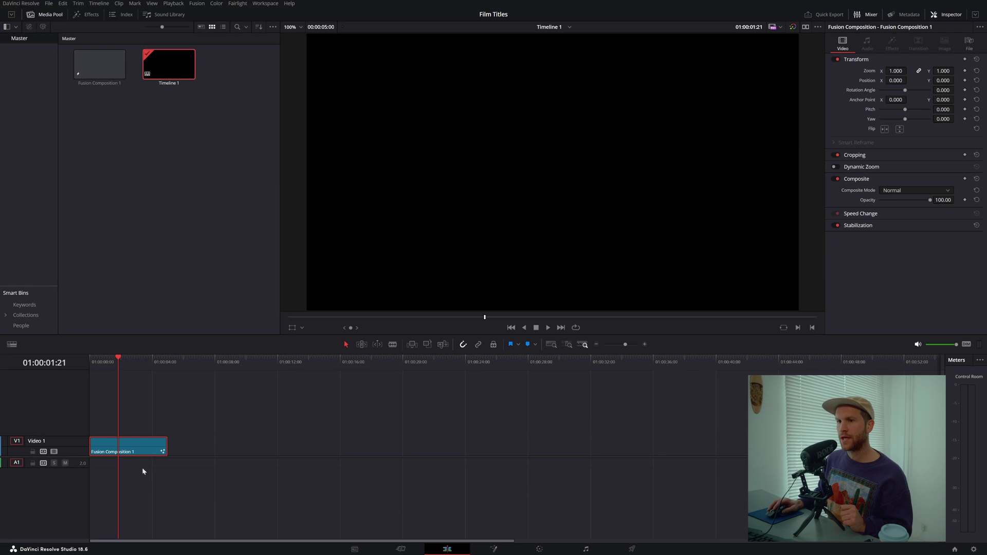
Step: Switch to DaVinci Resolve, open the composition in Fusion and add a Text+ node connected to MediaOut1
left_click(500, 549)
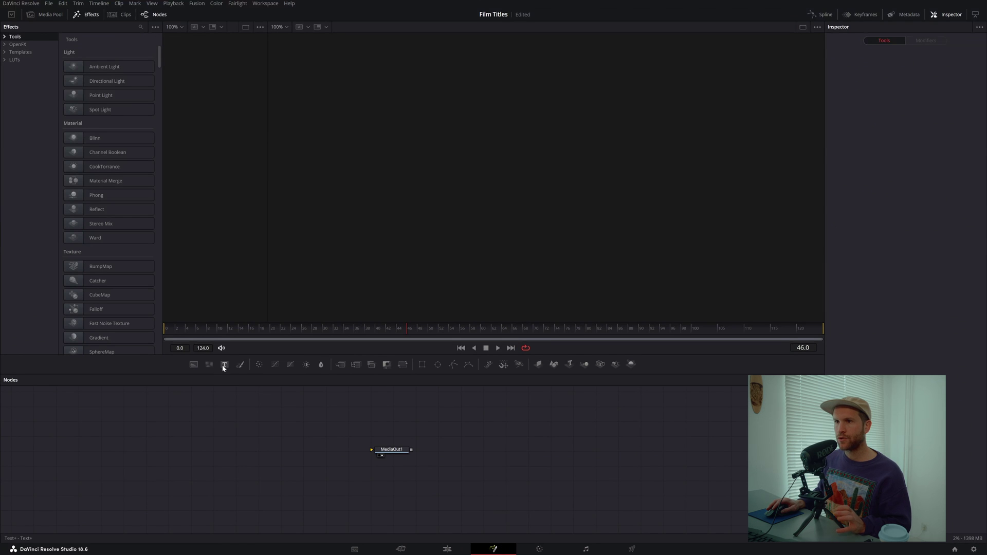
left_click_drag(224, 365, 371, 449)
Step: Create a macro from the Text1 node and choose to save it so the Save Macro As dialog opens
left_click_drag(102, 426, 310, 481)
right_click(260, 459)
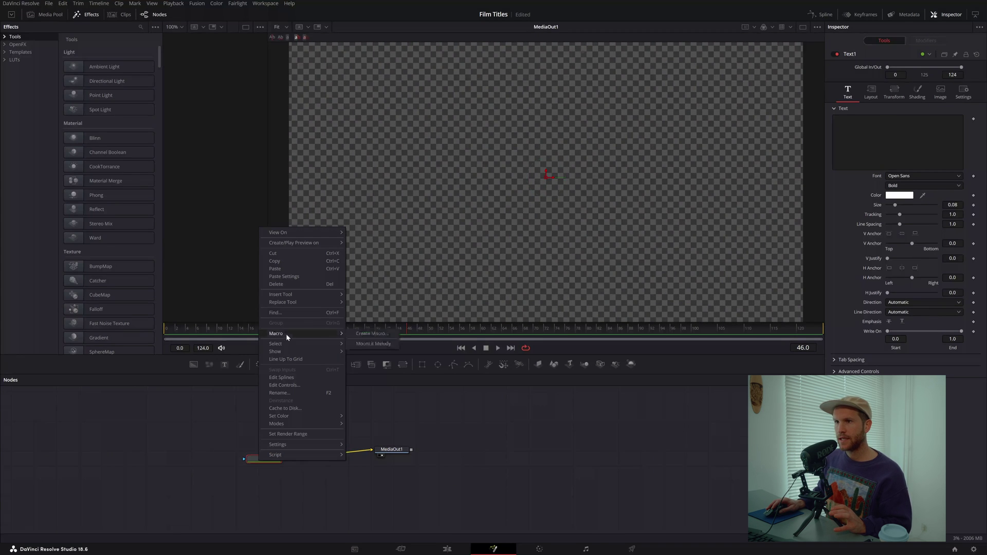
mouse_move(284, 333)
left_click(377, 336)
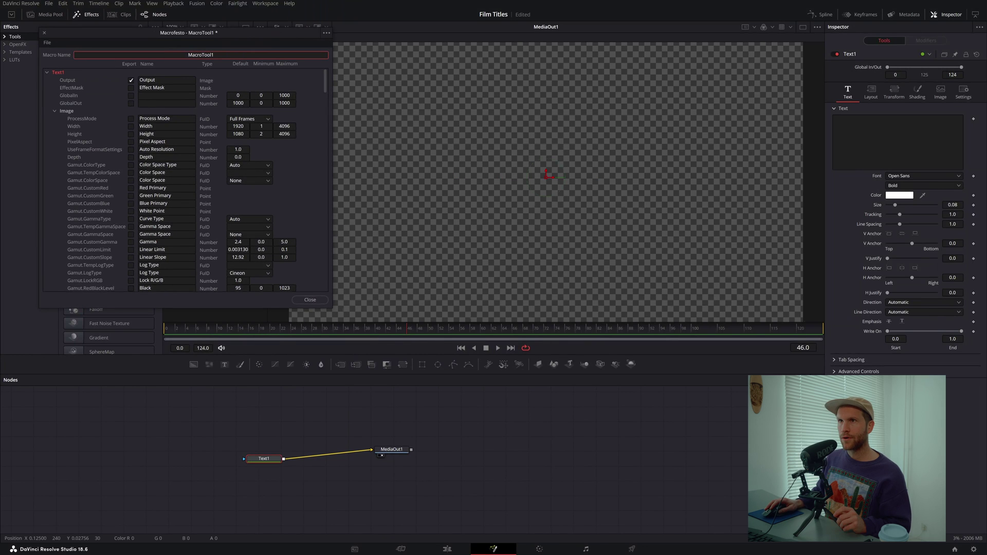
left_click(310, 300)
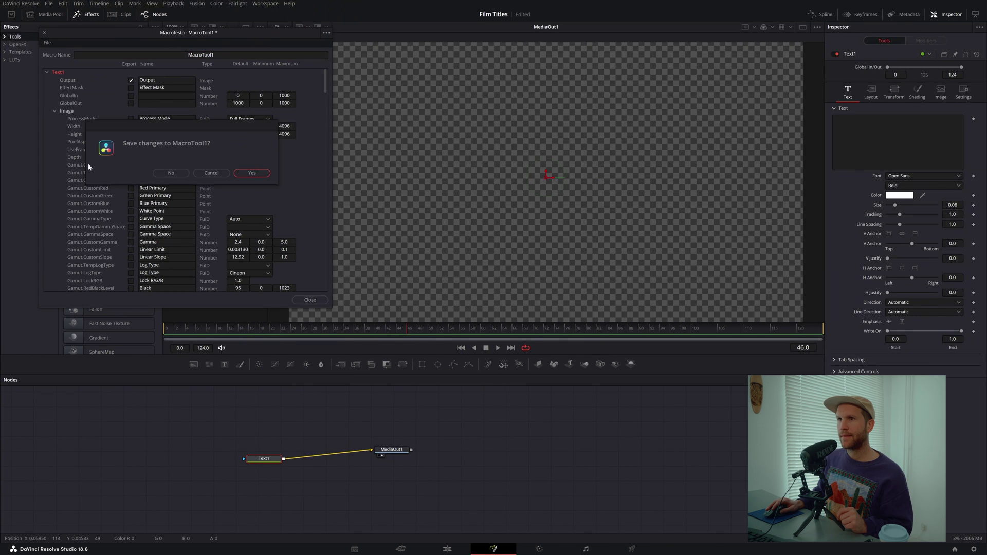
left_click(260, 175)
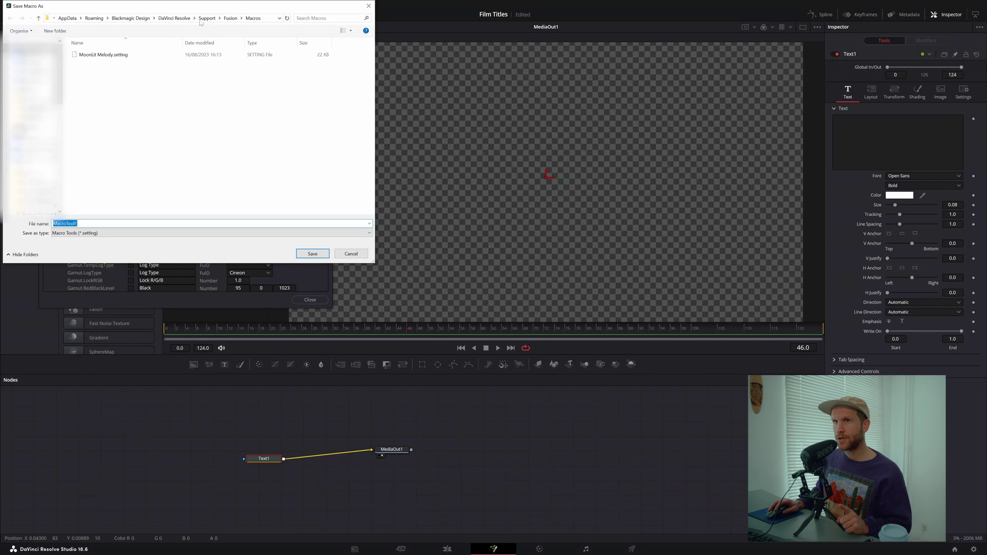
Step: Copy the full Macros folder path from the Save Macro As dialog and leave the dialog without saving
left_click(259, 20)
right_click(156, 19)
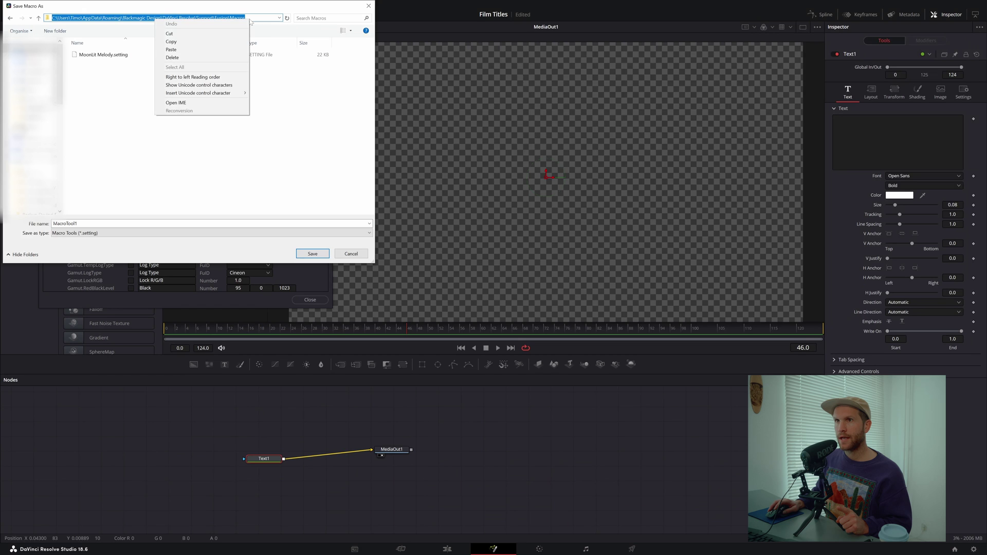
left_click(218, 42)
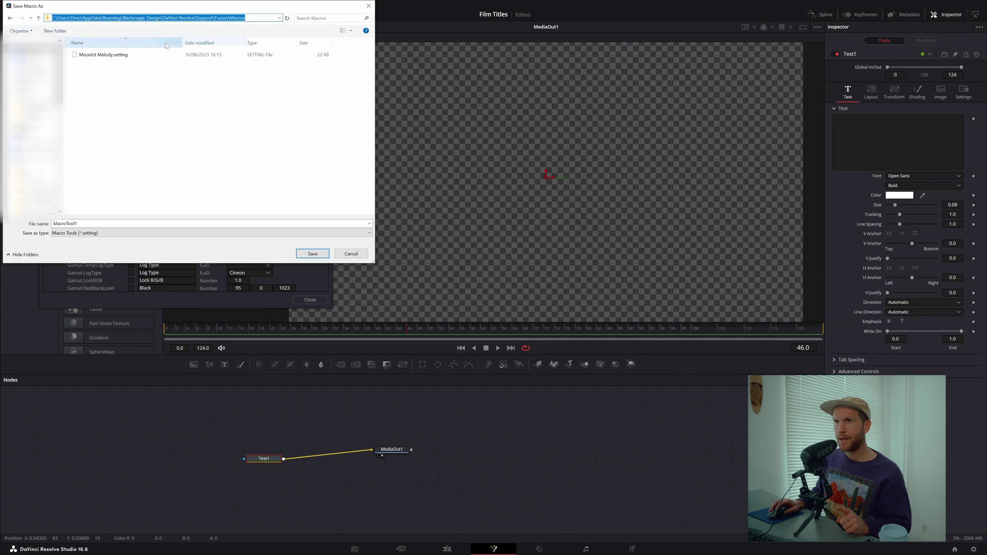
key("Escape")
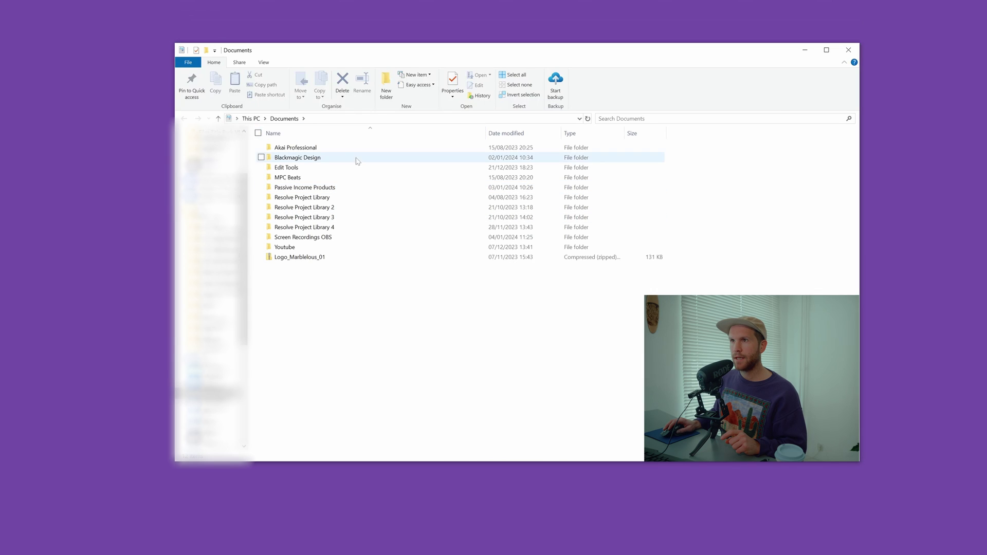
Step: In a File Explorer window, replace the Documents location with the copied path and open the Fusion Macros folder
left_click(307, 119)
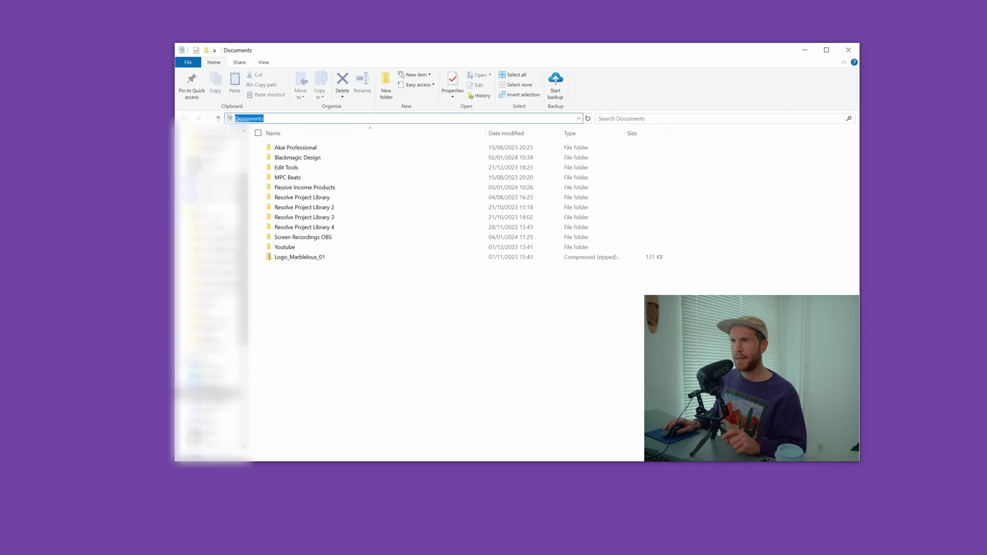
right_click(259, 116)
left_click(221, 155)
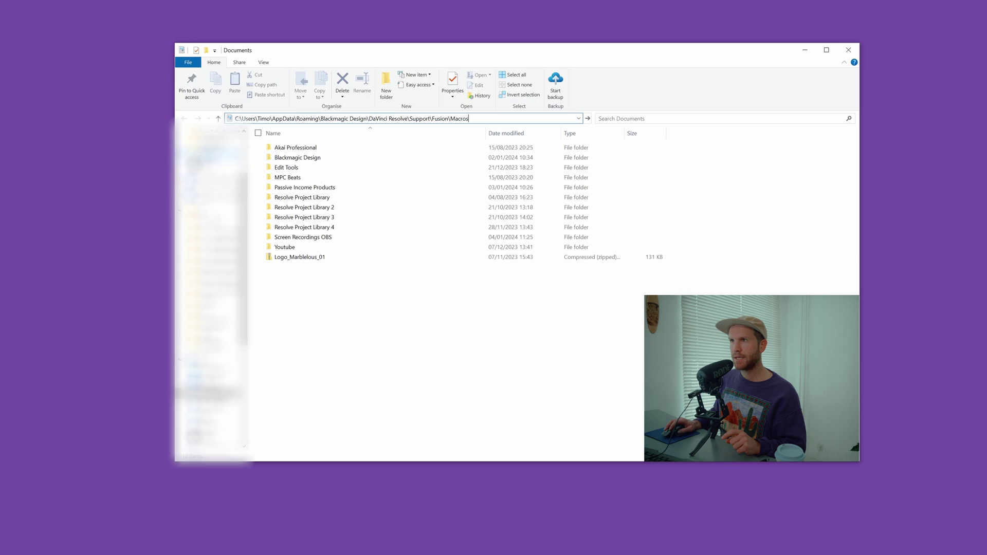
key("Return")
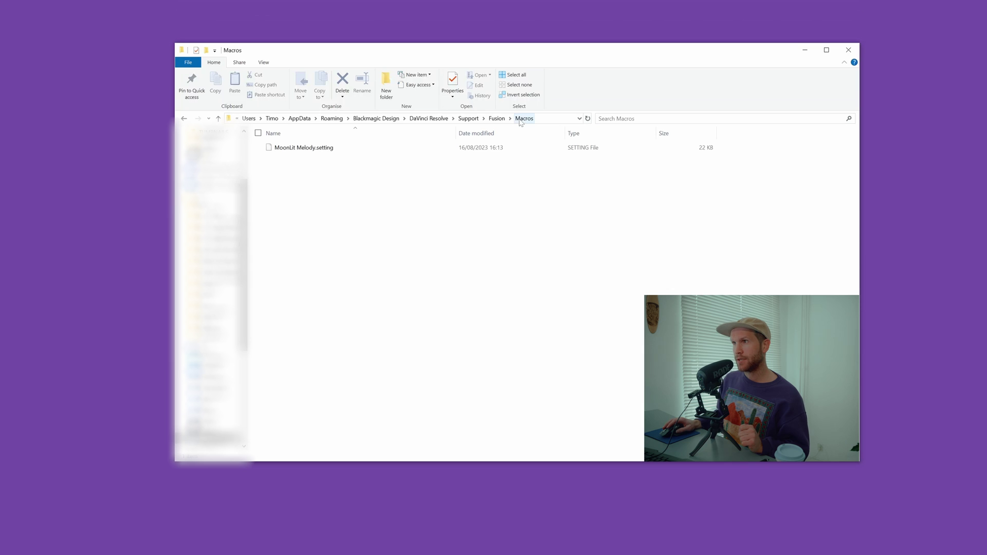
Step: Go up to the Fusion folder and open its Templates > Edit > Titles subfolder
left_click(497, 119)
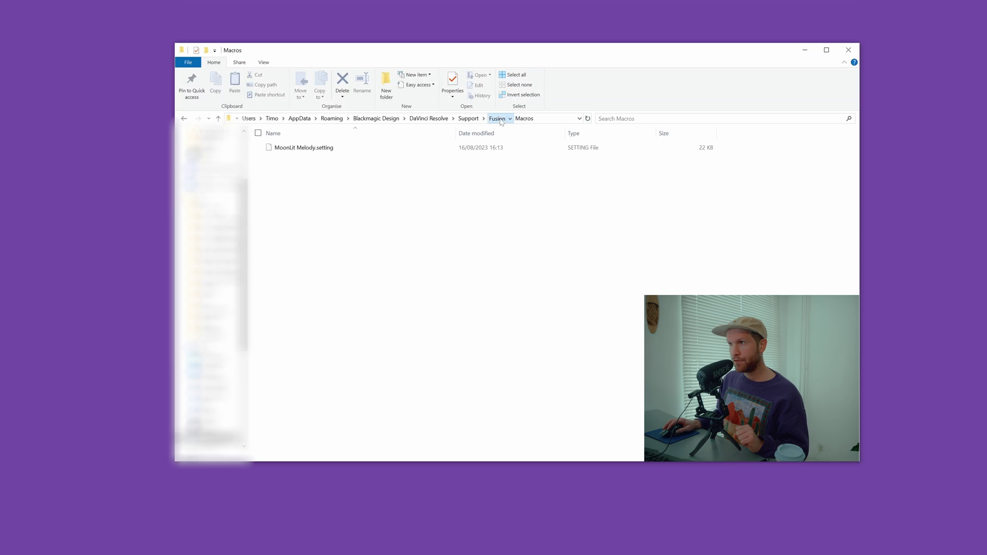
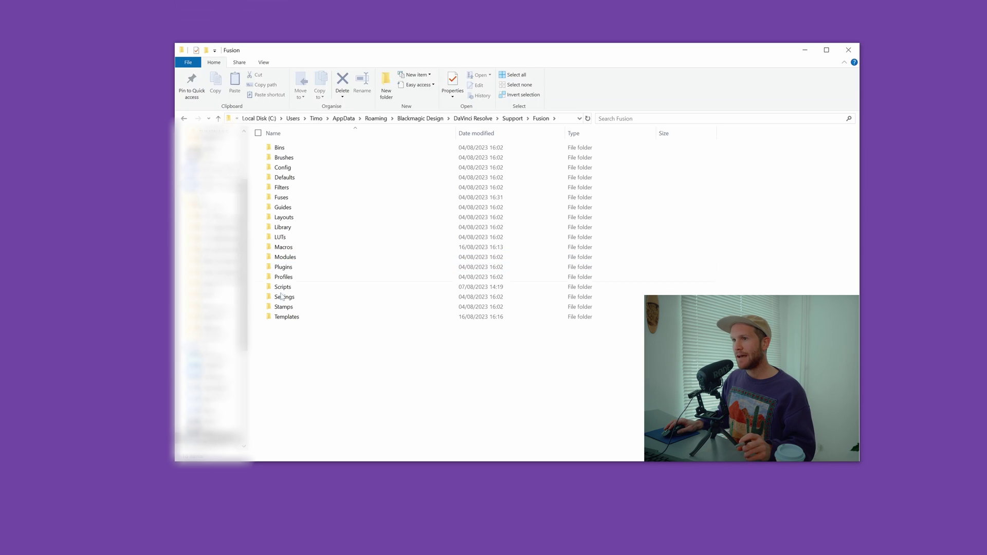
double_click(293, 317)
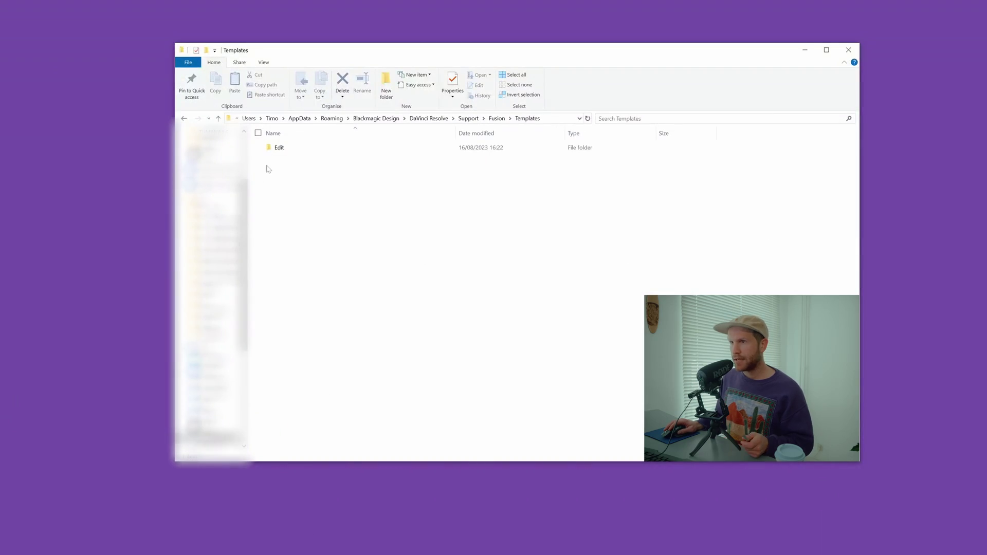
double_click(269, 149)
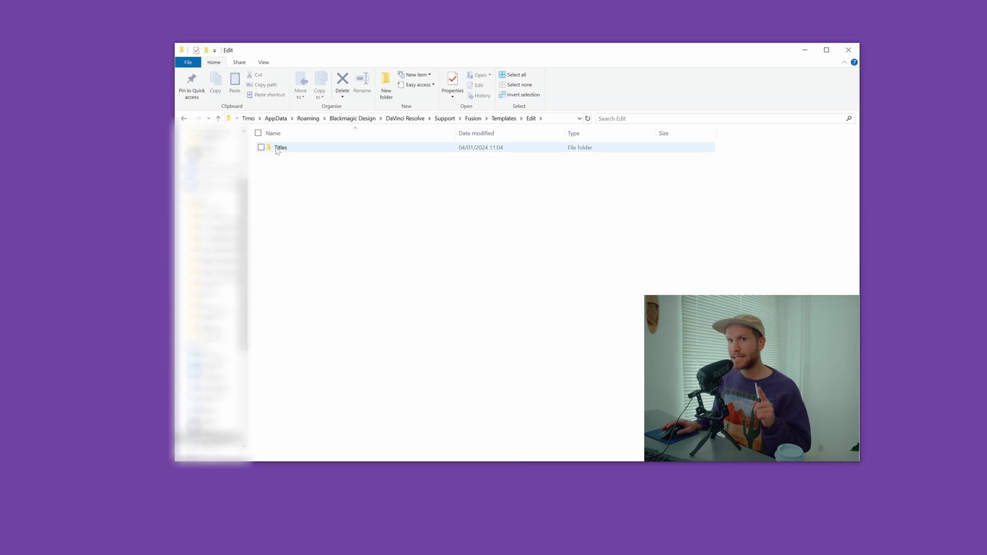
mouse_move(277, 151)
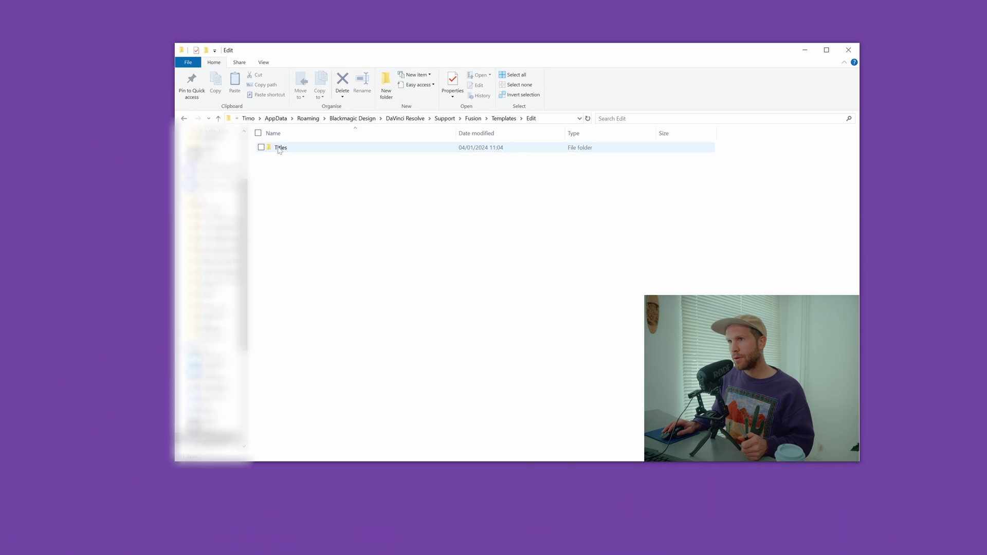
double_click(279, 149)
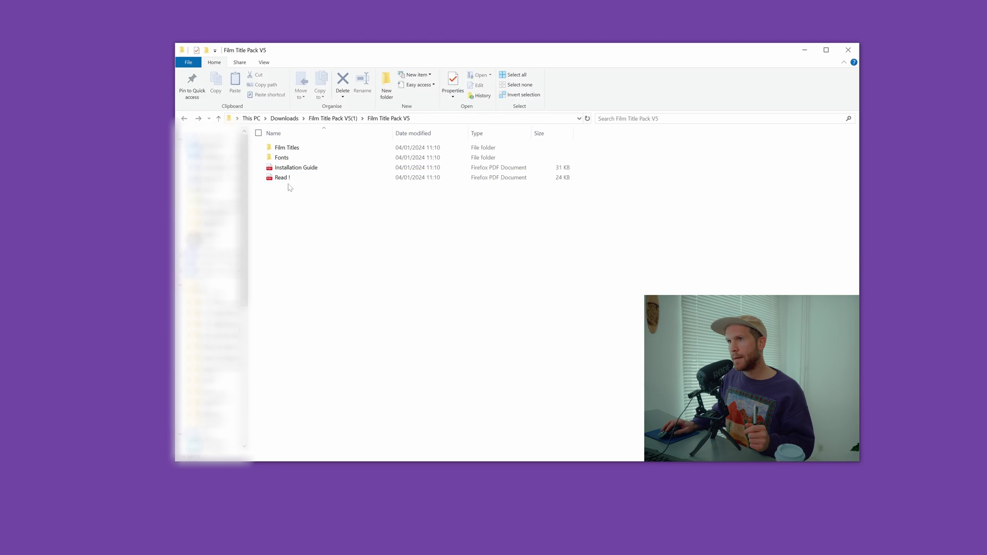
Step: Copy all the .setting files from the Film Titles folder of Film Title Pack V5
double_click(283, 148)
left_click(281, 150)
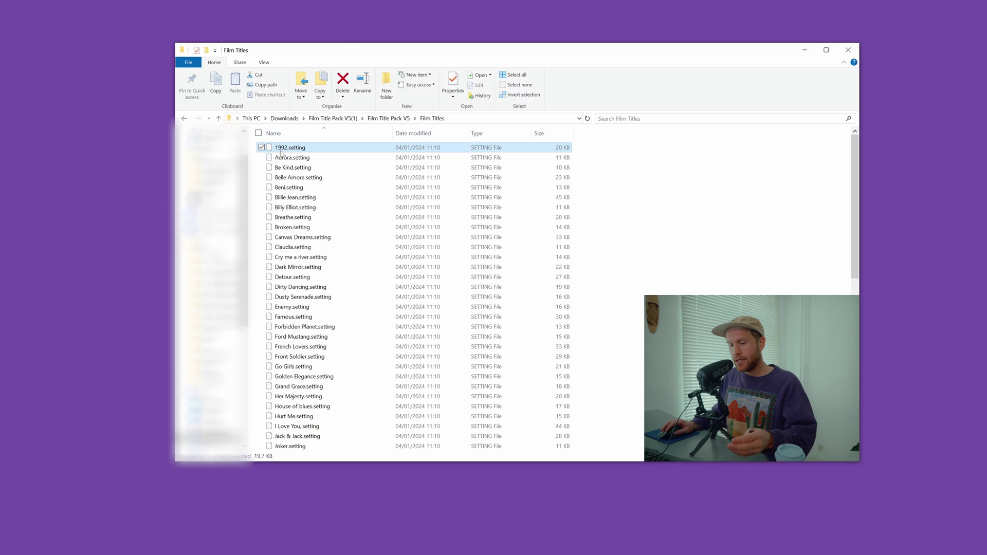
key("ctrl+a")
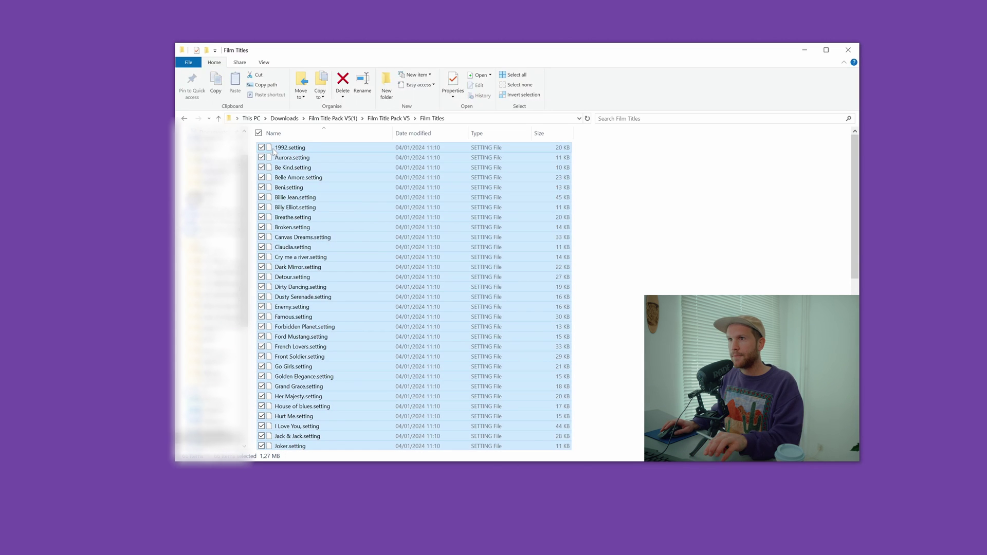
right_click(273, 156)
left_click(168, 256)
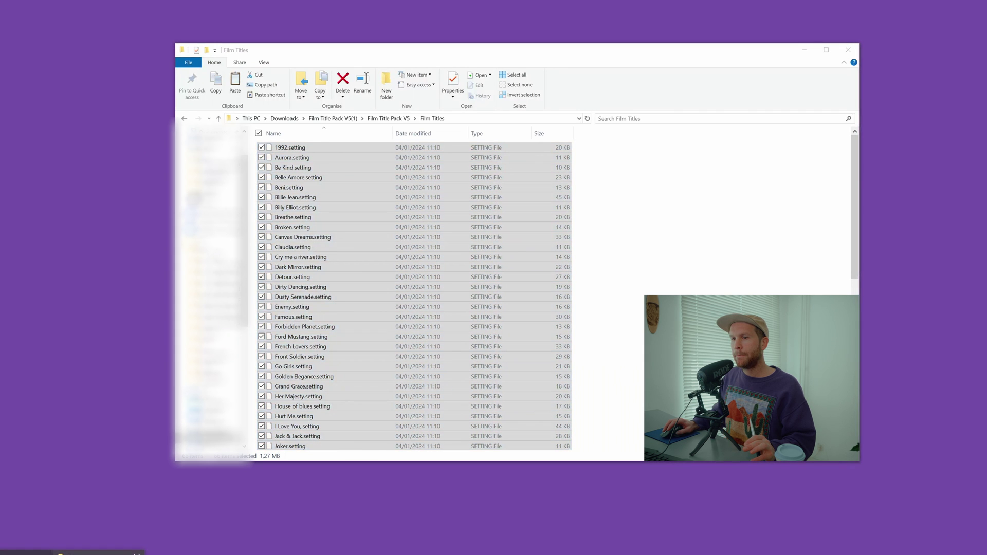
Step: Switch to DaVinci Resolve and turn on the safe area guides in the timeline viewer
left_click(388, 513)
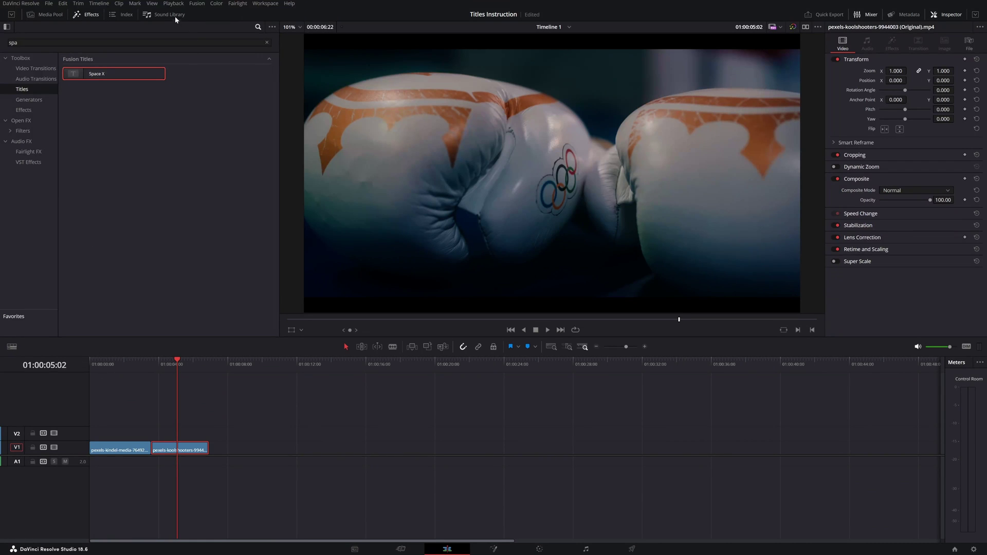
left_click(153, 4)
mouse_move(156, 80)
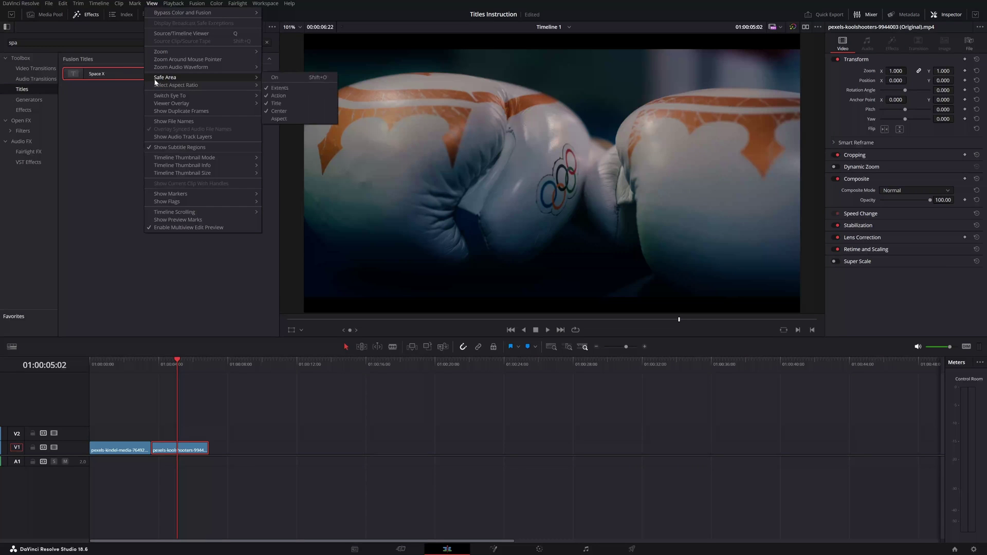
left_click(272, 77)
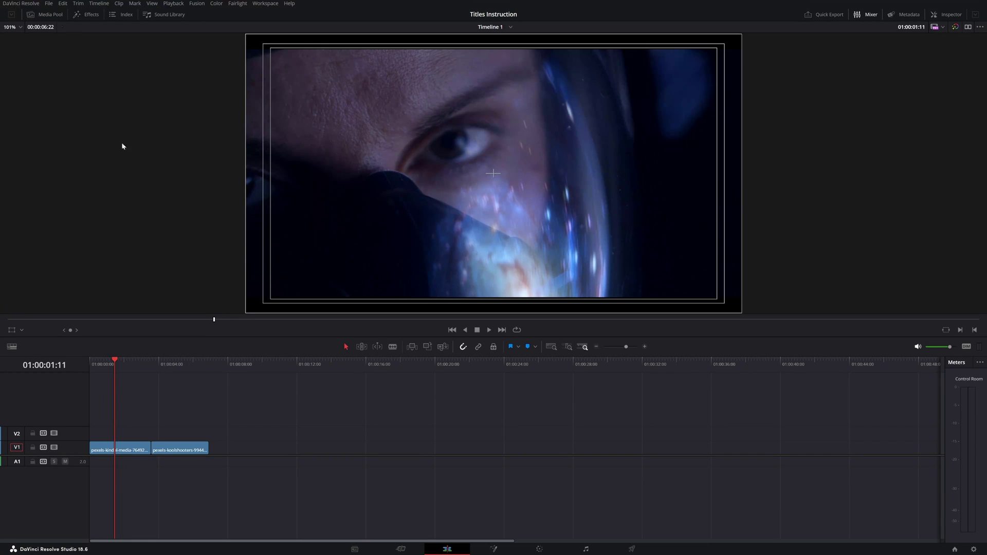
Step: Place the 1992 Fusion title on track V2 right after the two video clips, and move the playhead over it
left_click(86, 16)
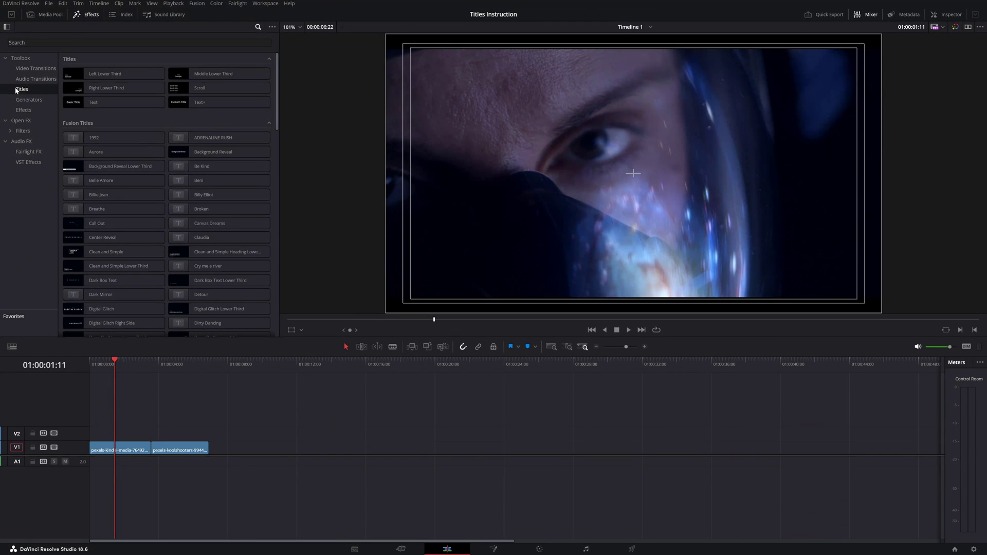
left_click(74, 195)
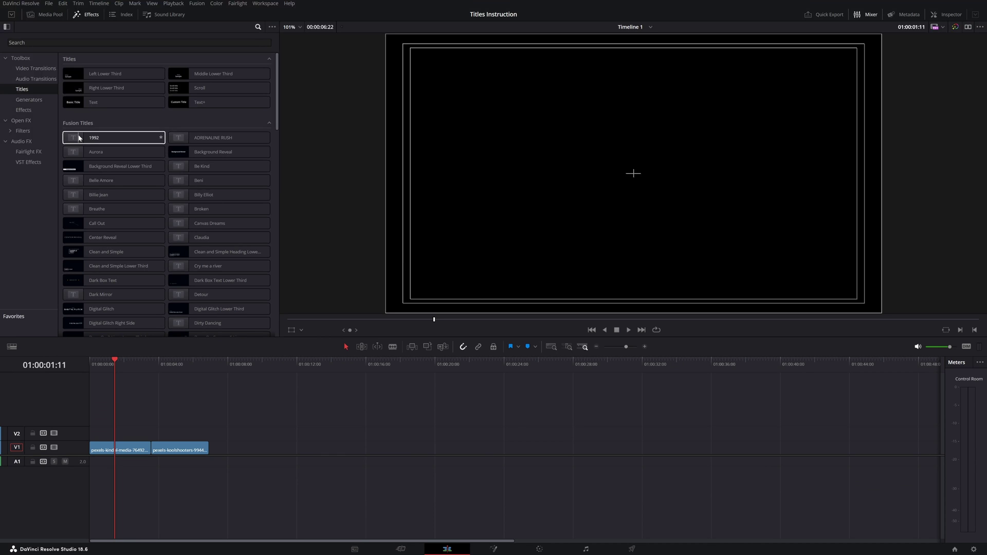
left_click_drag(79, 137, 225, 435)
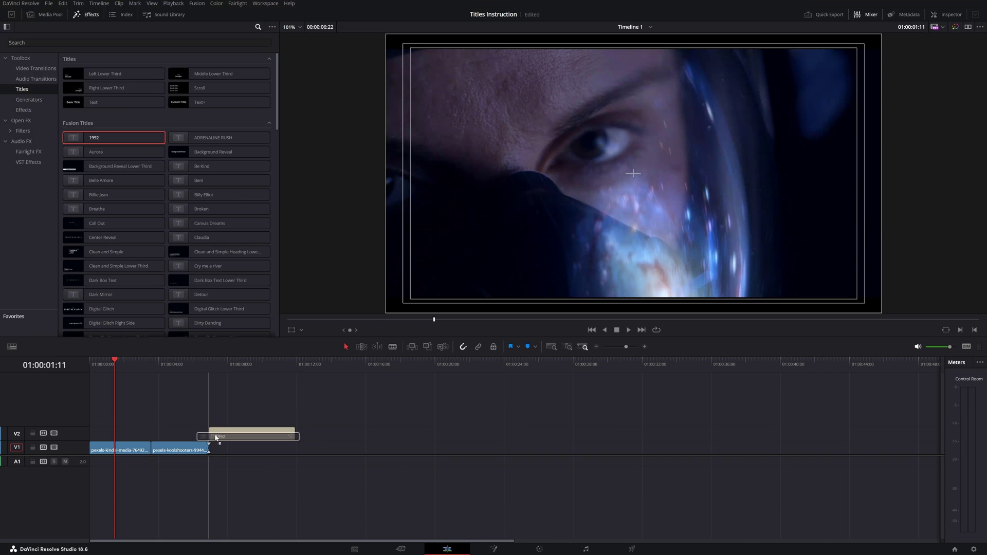
left_click_drag(237, 368, 247, 365)
left_click(346, 441)
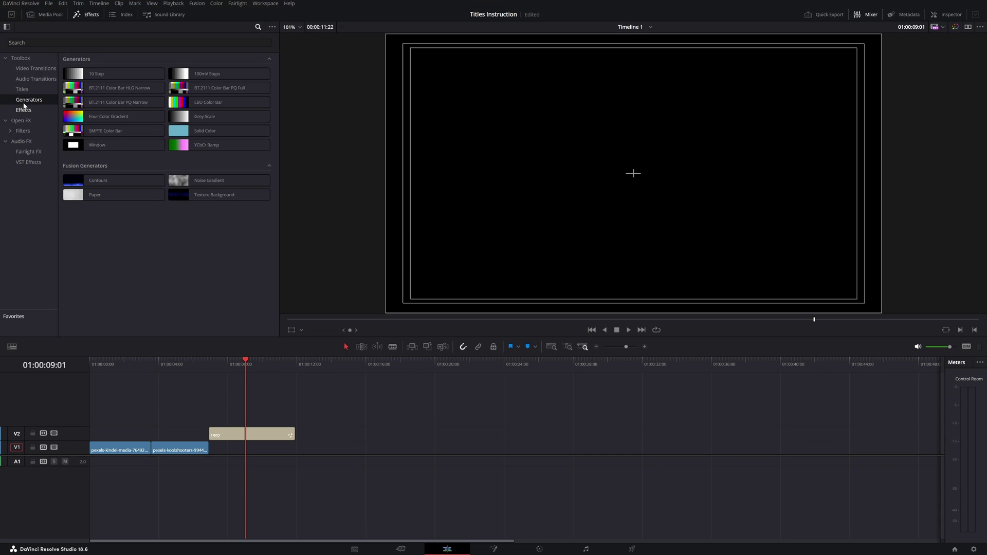
Step: Add a Solid Color generator on track V1 beneath the 1992 title and set its color to white (#ffffff)
left_click_drag(188, 132, 215, 450)
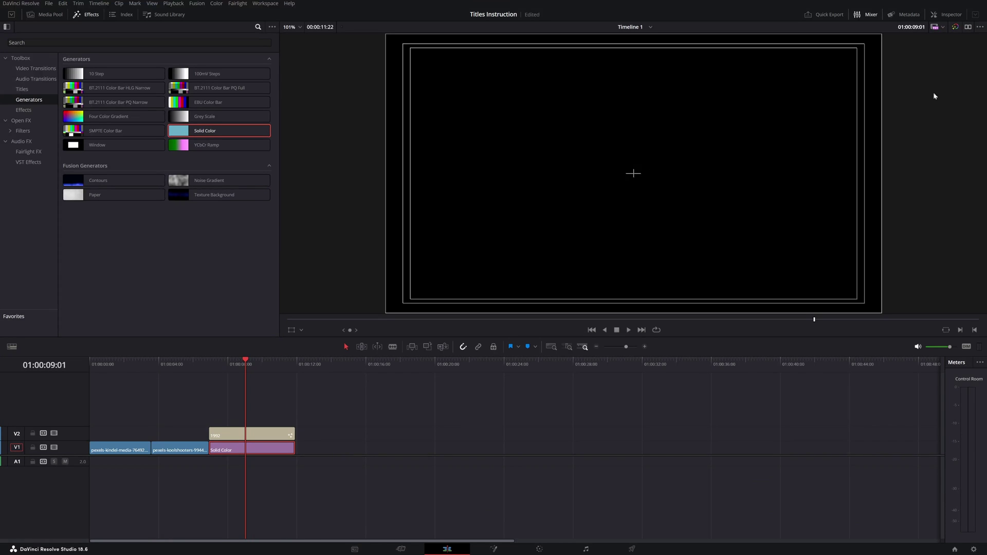
left_click(942, 15)
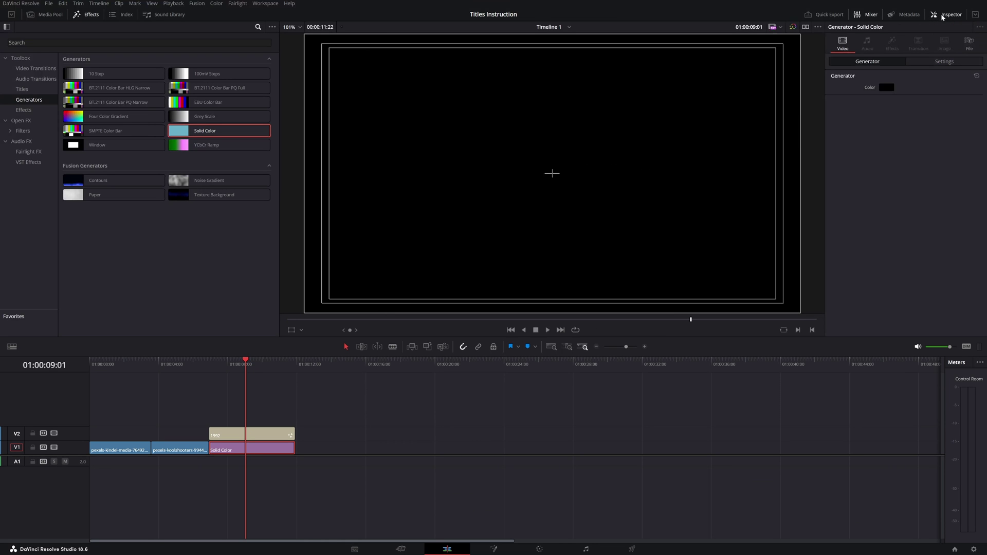
left_click(887, 87)
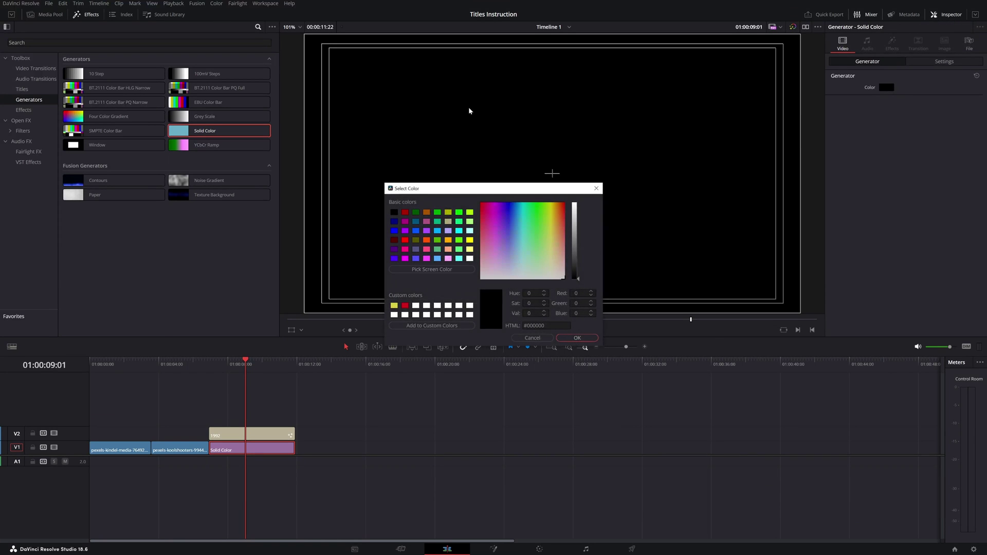
left_click(469, 258)
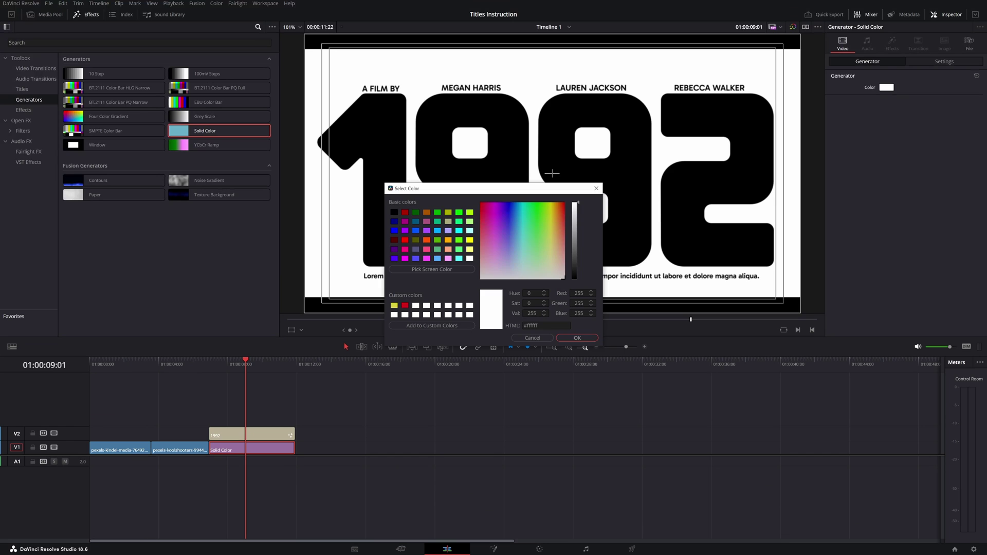
left_click(577, 338)
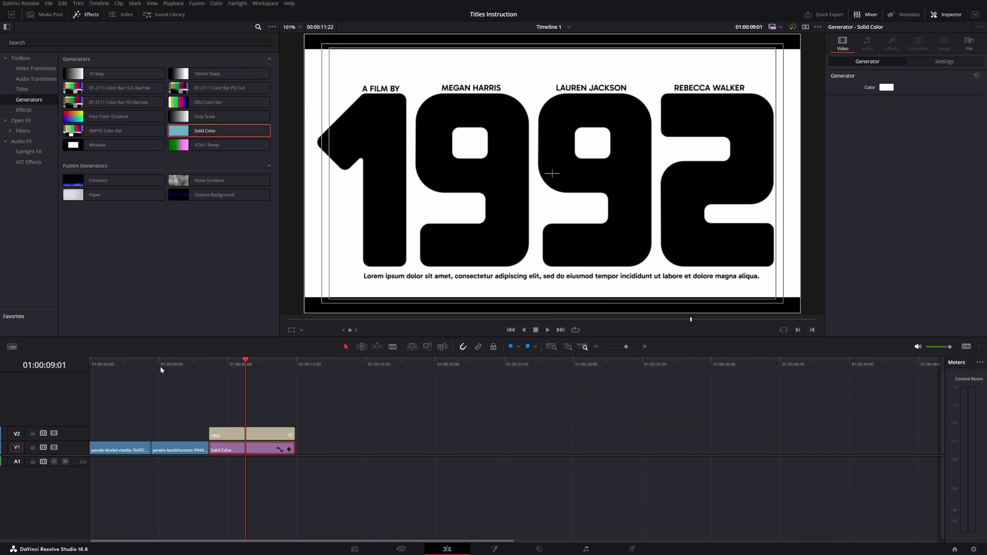
Step: Search the titles for "spac" and place the Space X title on track V2 above the first clip, leaving it selected
left_click(118, 367)
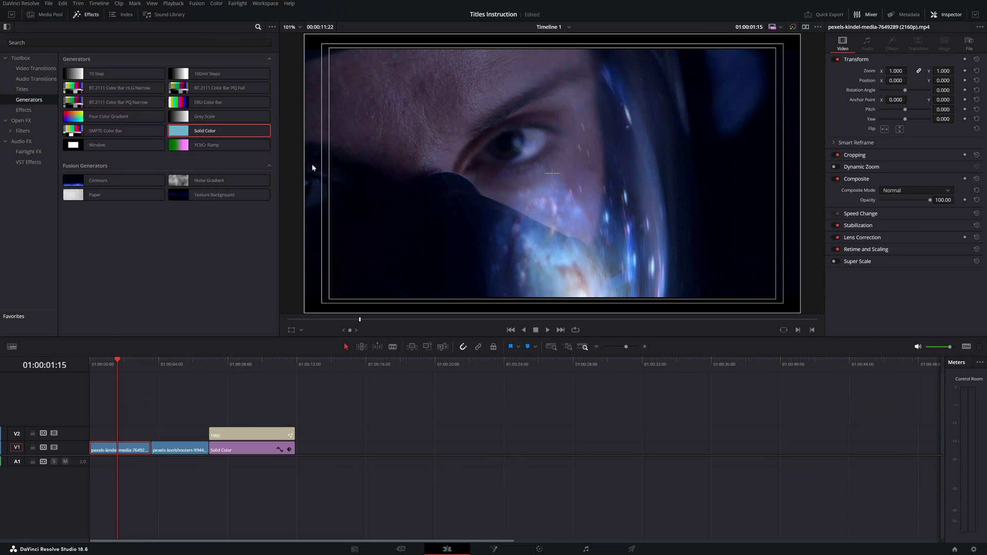
left_click(23, 90)
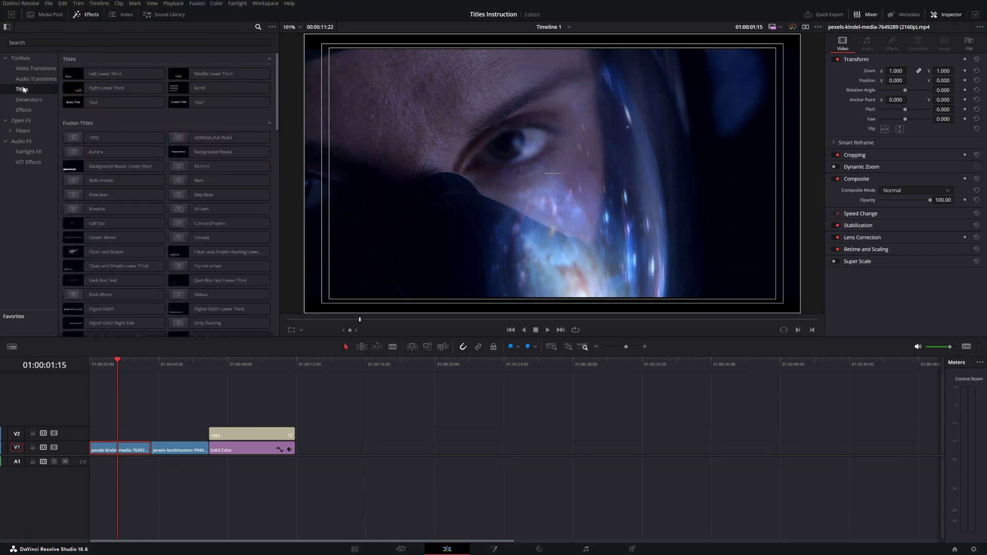
left_click(42, 44)
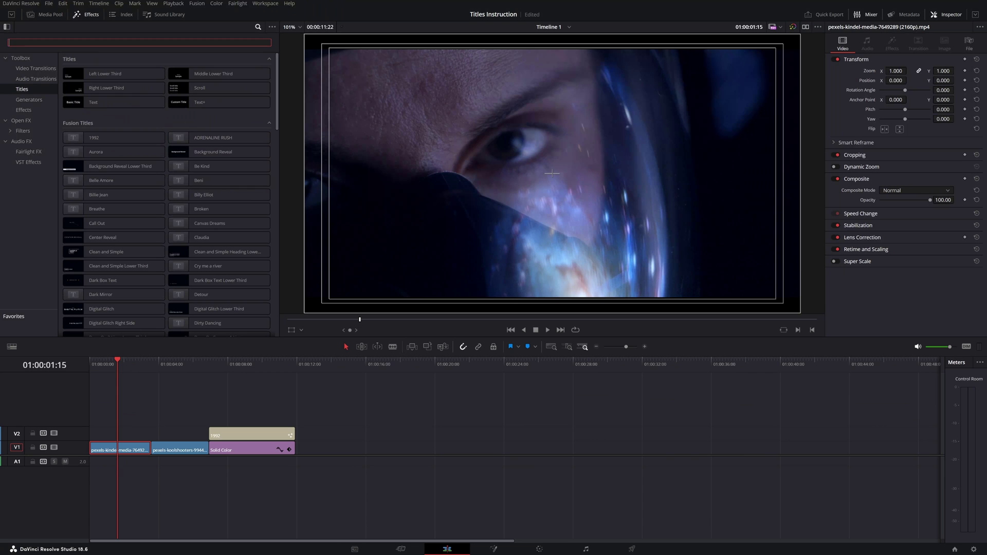
type("spac")
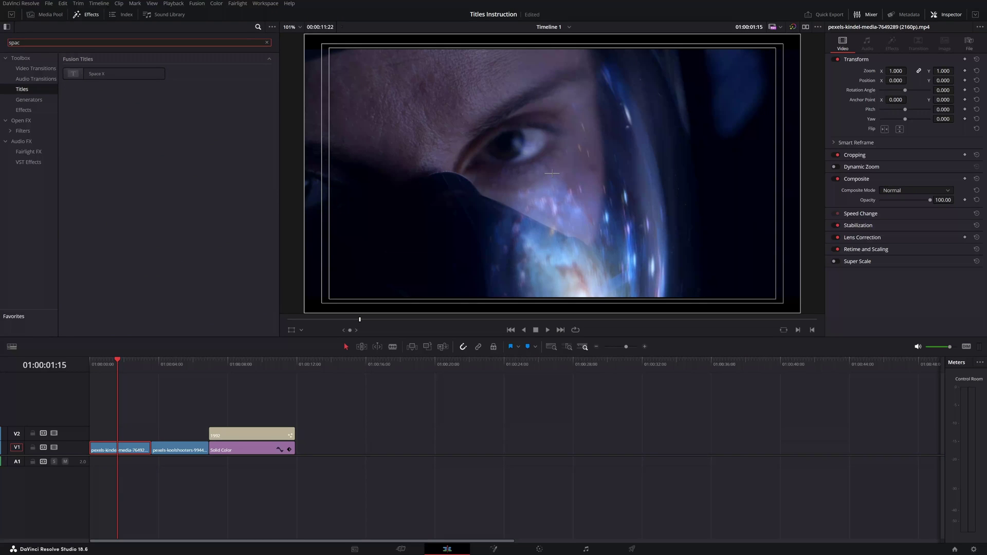
left_click_drag(98, 73, 92, 436)
left_click(116, 436)
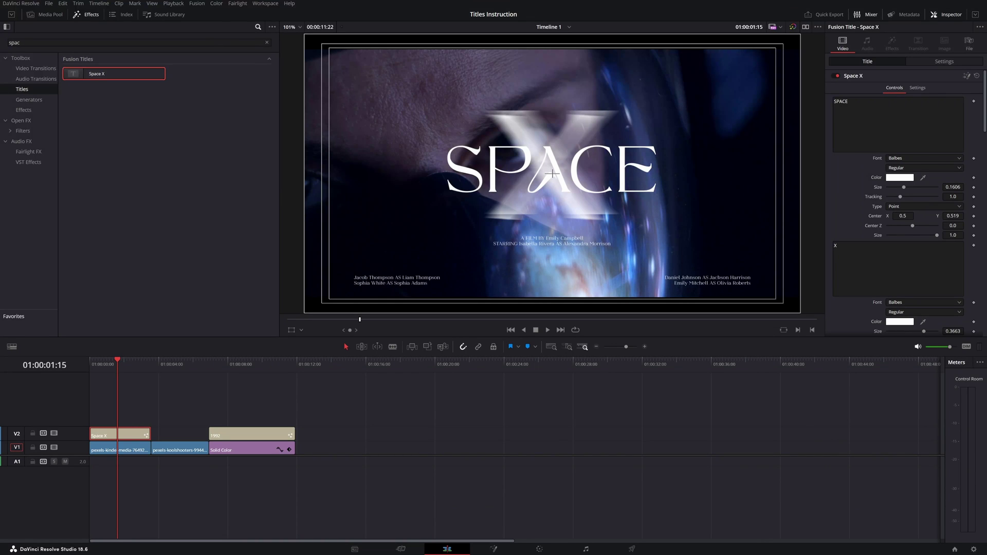
Step: Try the Space X title at a zoom of 0.900 and at a Y position of 55, resetting each transform change
left_click(932, 60)
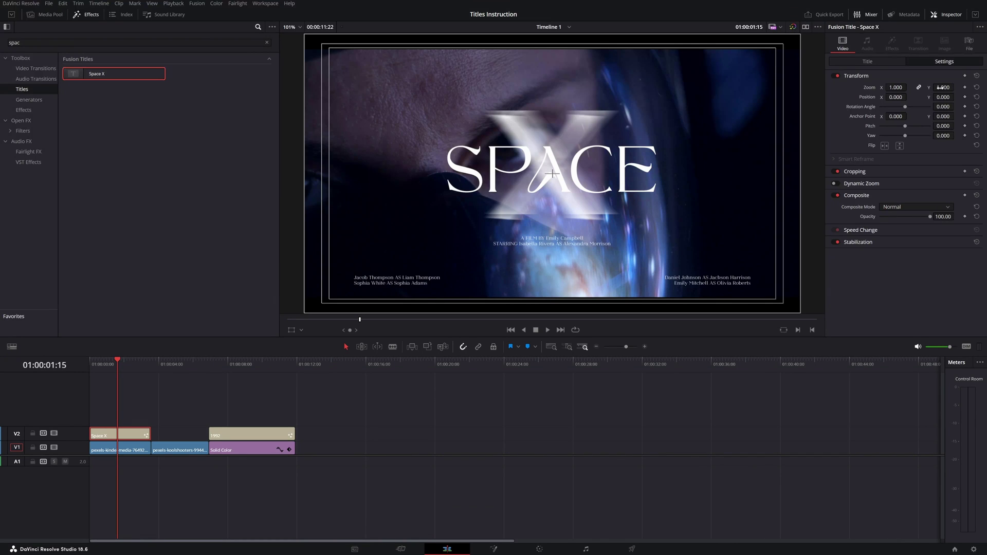
mouse_move(943, 87)
left_mouse_down()
mouse_move(968, 87)
mouse_move(939, 87)
mouse_move(958, 87)
left_mouse_up()
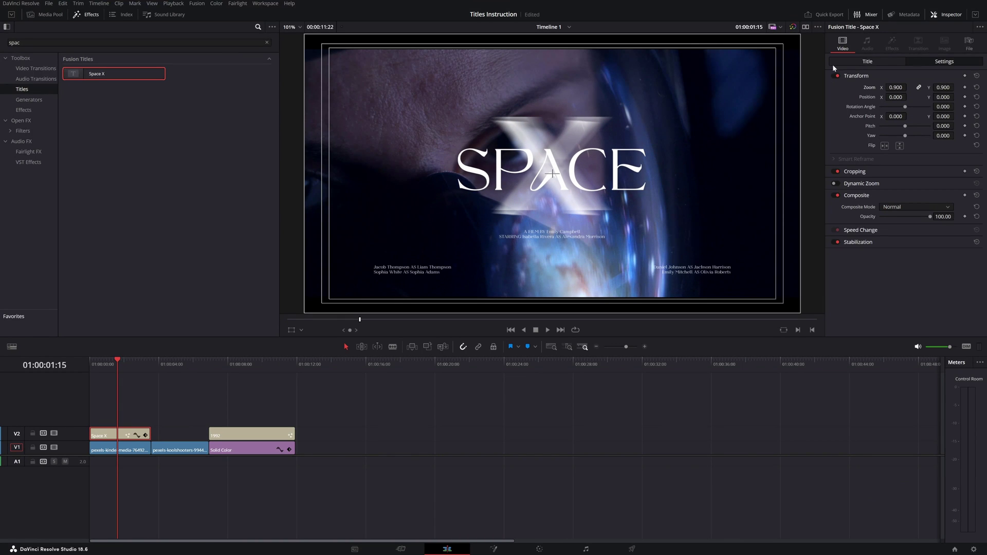
left_click(976, 88)
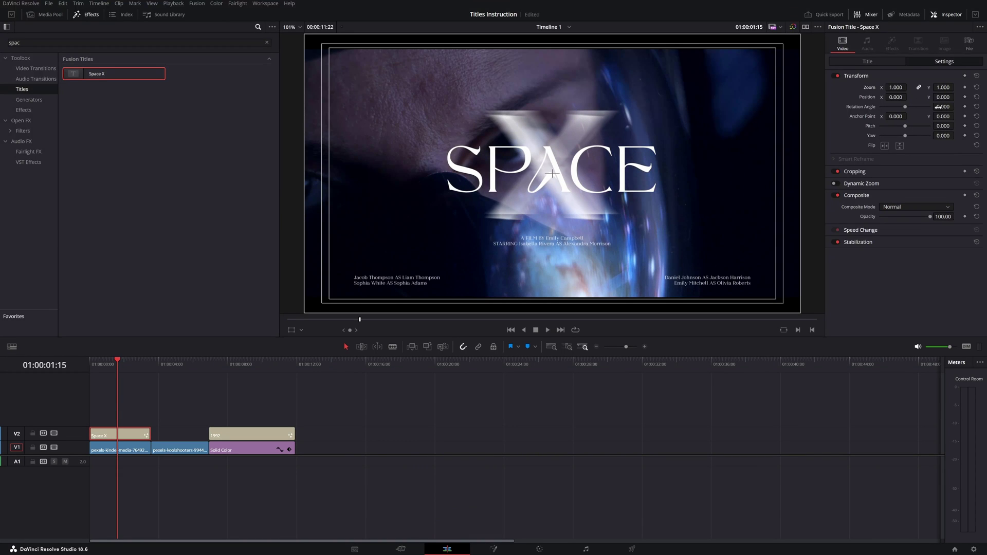
mouse_move(943, 97)
left_mouse_down()
mouse_move(970, 97)
mouse_move(958, 97)
left_mouse_up()
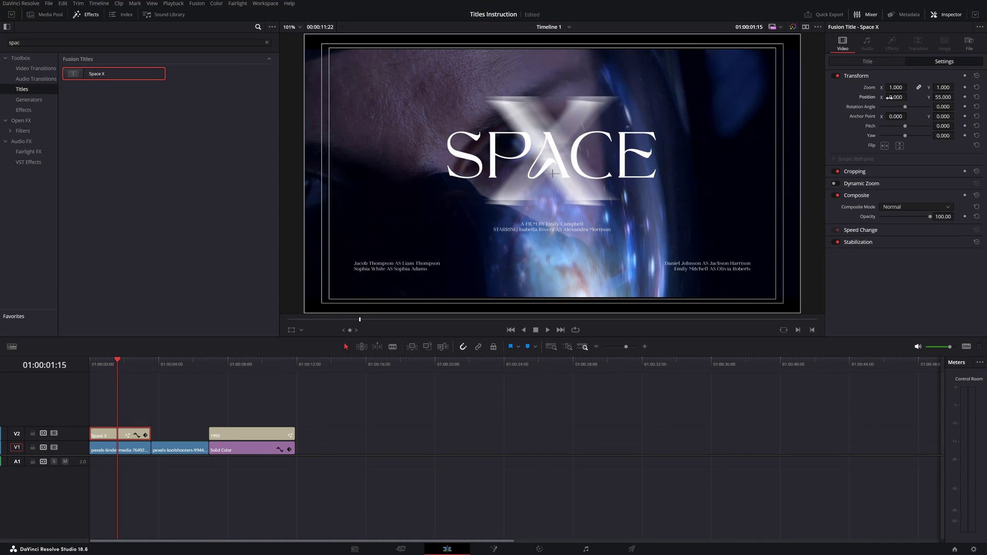
mouse_move(897, 97)
left_mouse_down()
mouse_move(861, 97)
mouse_move(909, 98)
left_mouse_up()
double_click(866, 97)
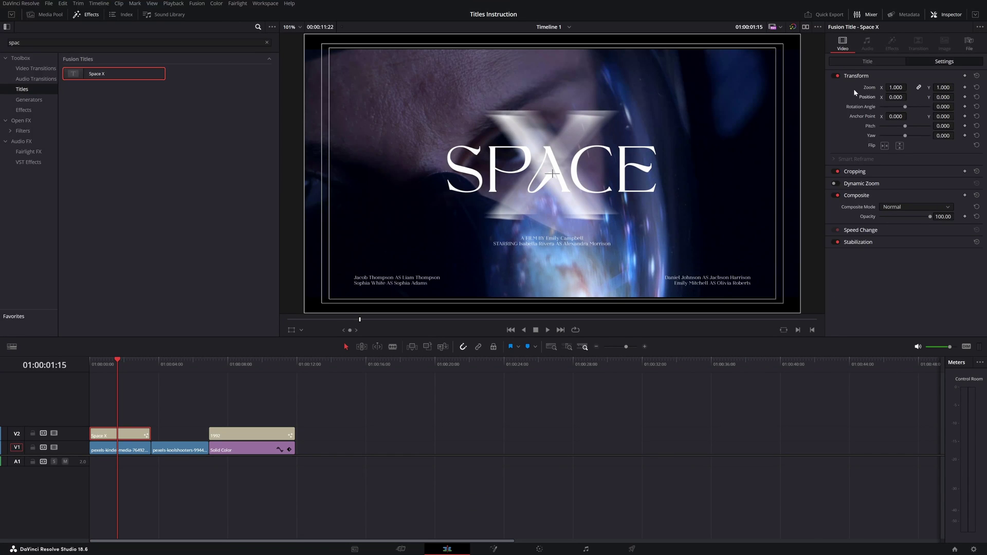
Step: Replace the title's SPACE text with INTERSTELLAR, and set its size to 0.0822 and its tracking to 1.307
left_click(867, 61)
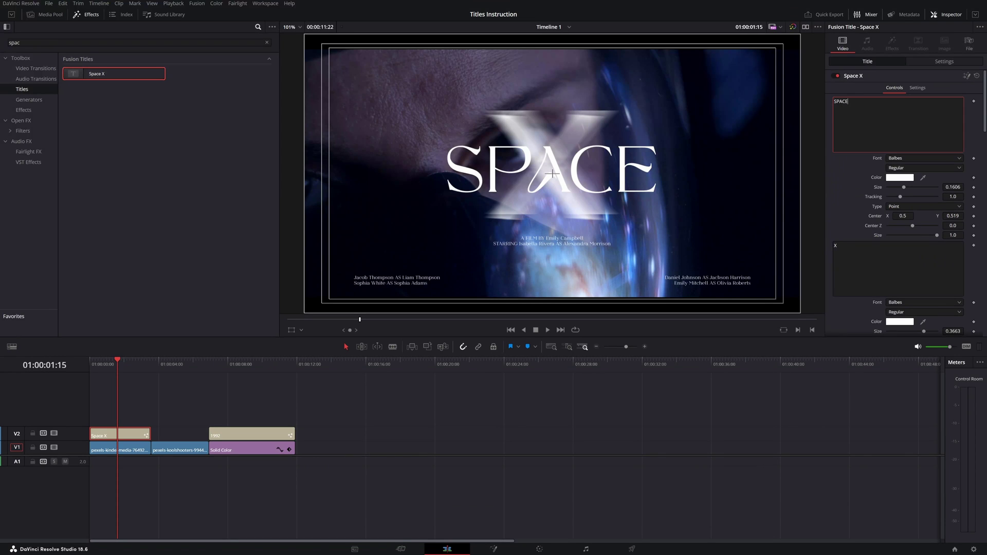
key("BackSpace")
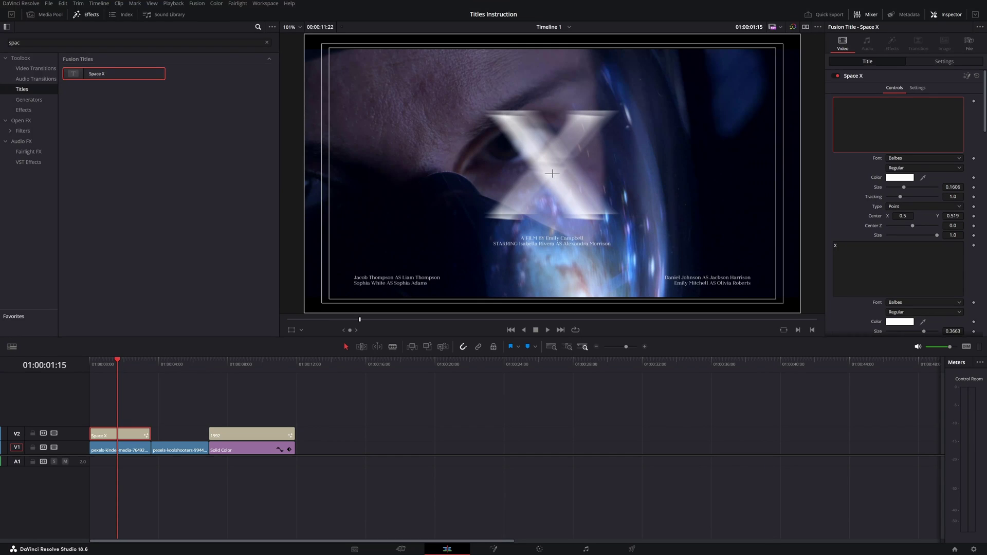
type("INTERSTELLAR")
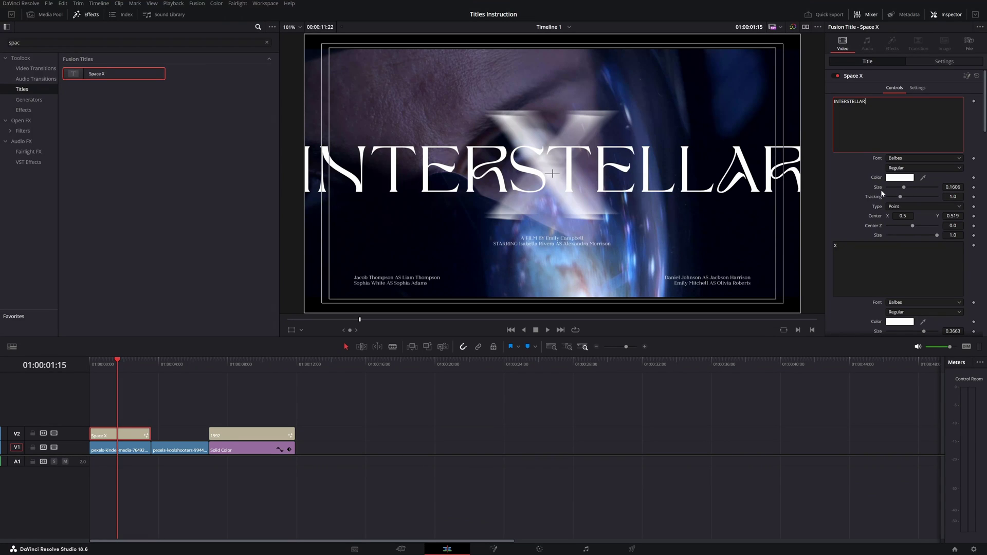
mouse_move(952, 187)
left_mouse_down()
mouse_move(931, 188)
mouse_move(968, 196)
left_mouse_up()
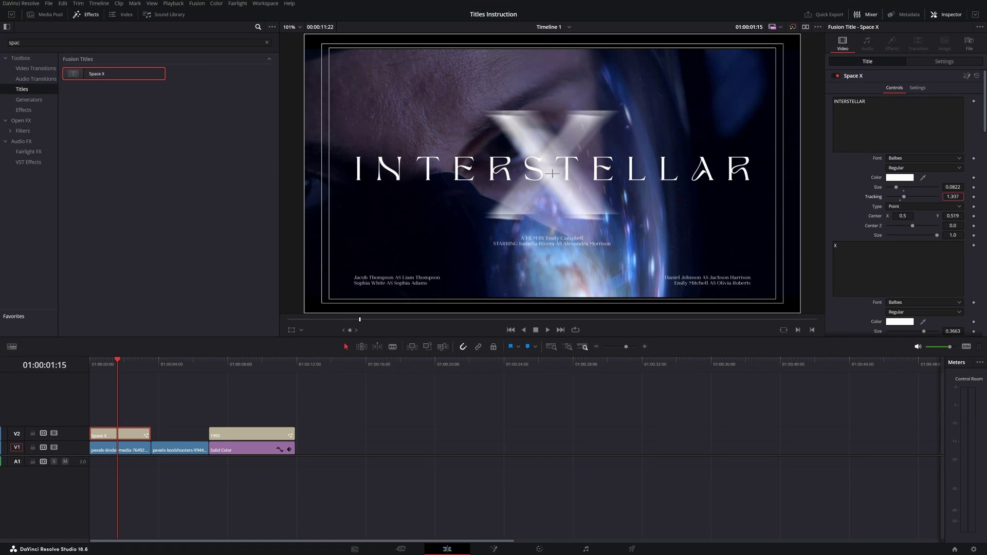
Step: Set the INTERSTELLAR text's tracking to 1.353 and reset its center to X 0.5, Y 0.5
left_click_drag(968, 196, 967, 196)
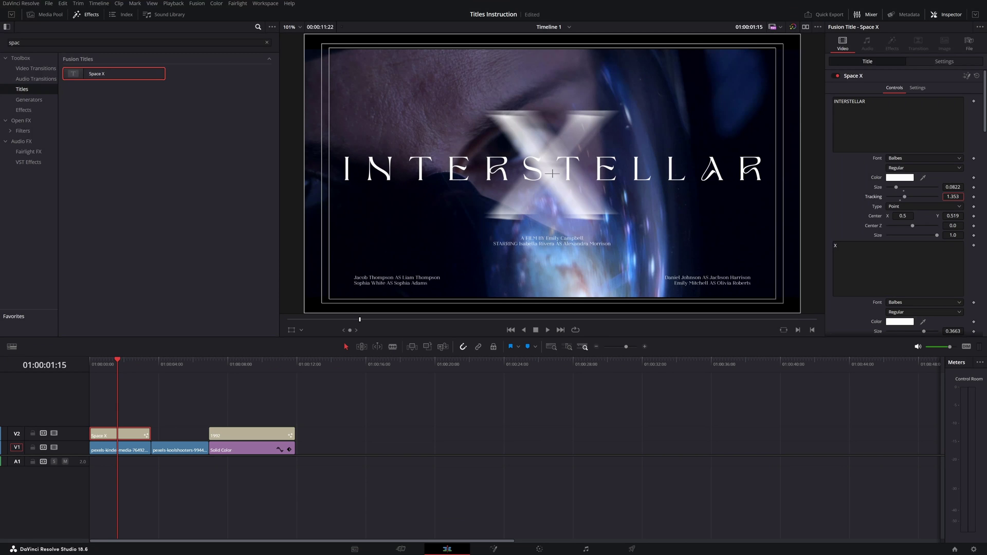
scroll(846, 211, "down", 1)
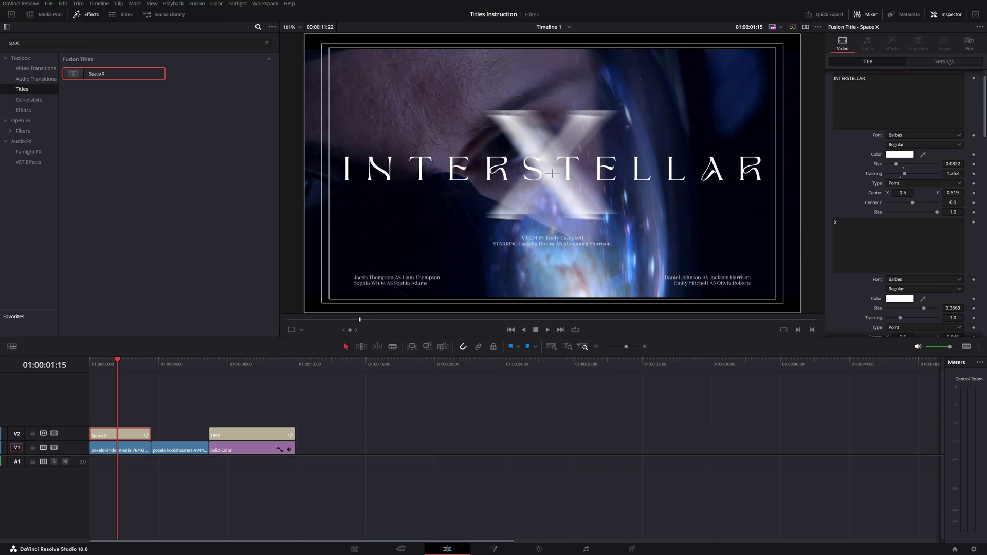
mouse_move(902, 193)
left_mouse_down()
mouse_move(887, 193)
mouse_move(907, 193)
left_mouse_up()
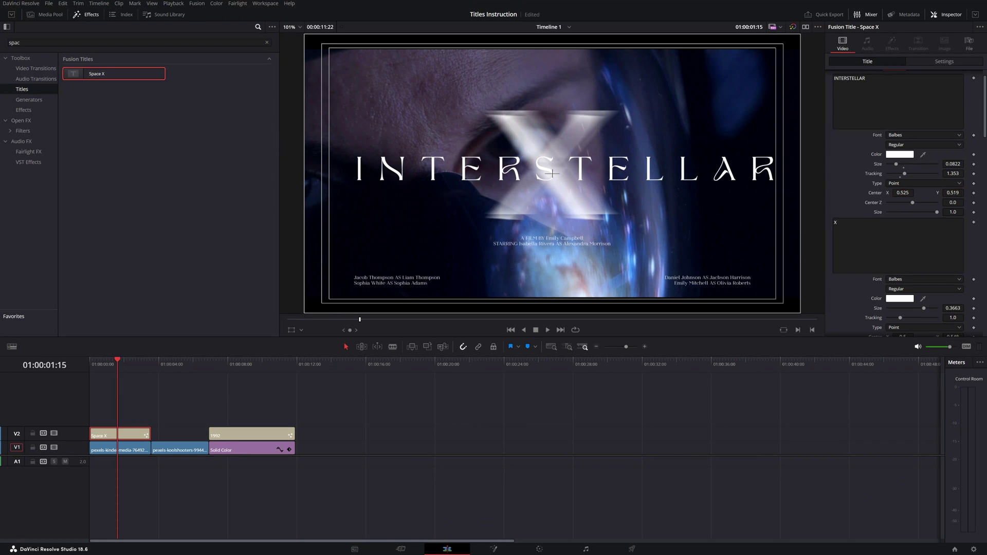
double_click(873, 194)
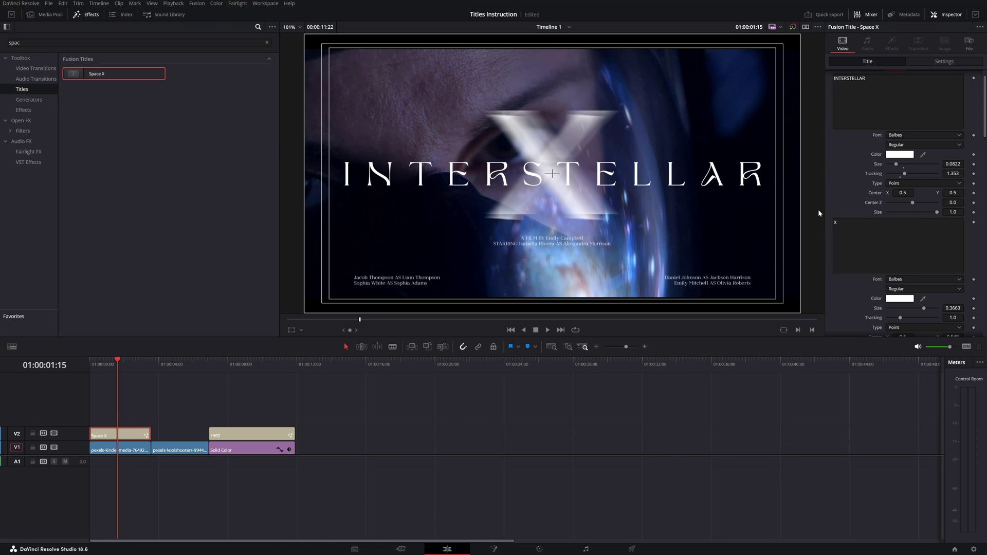
key("ctrl+s")
Step: Replace the X with 2 in both of the title's large-letter text layers
double_click(836, 222)
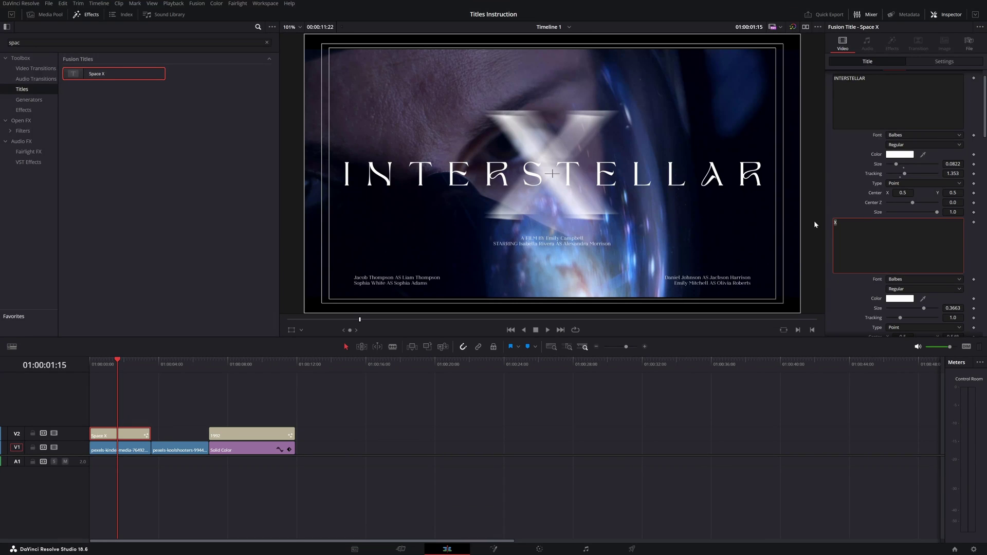
type("Z")
scroll(883, 198, "down", 5)
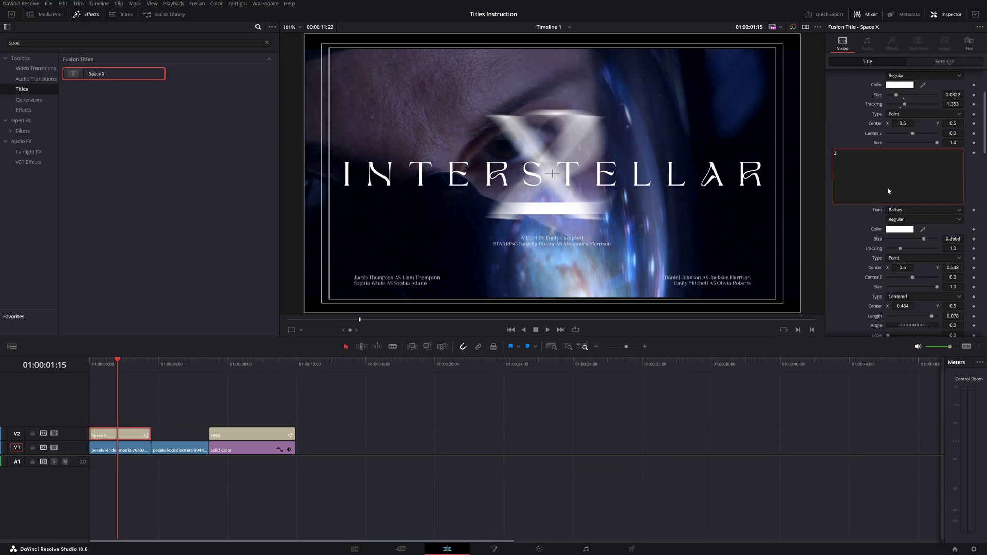
scroll(883, 188, "down", 5)
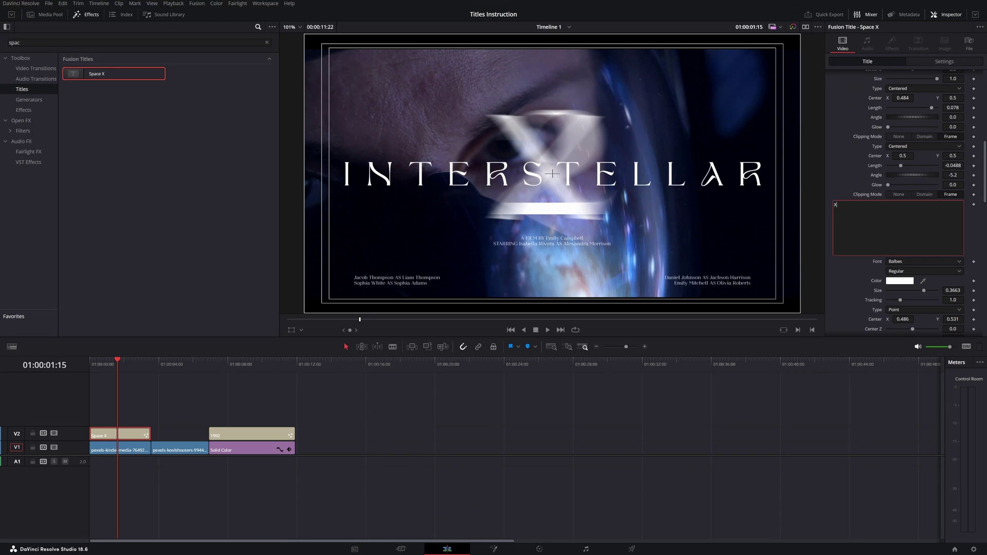
type("2")
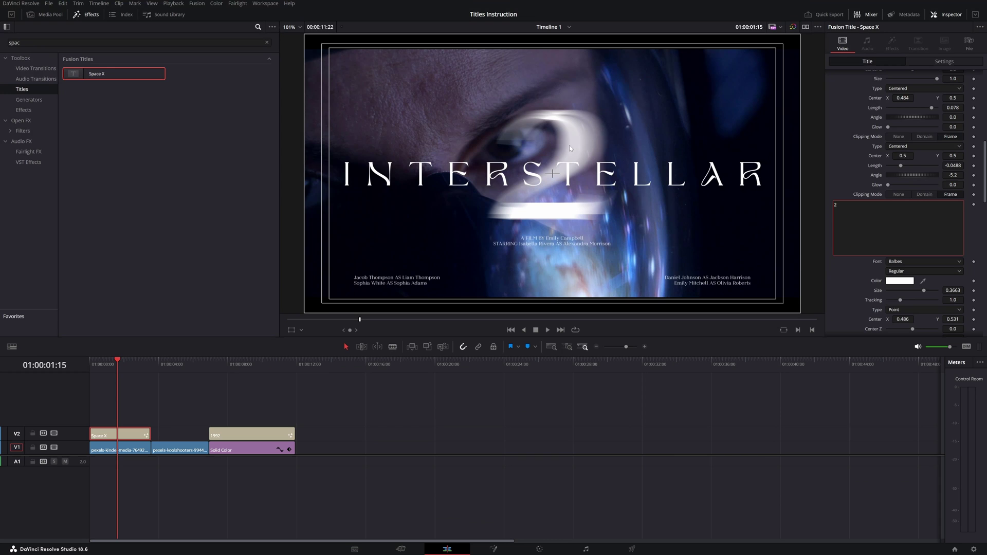
Step: Set the first 2's center Y to 0.533 and change its first blur type from Centered to Linear
scroll(902, 181, "up", 5)
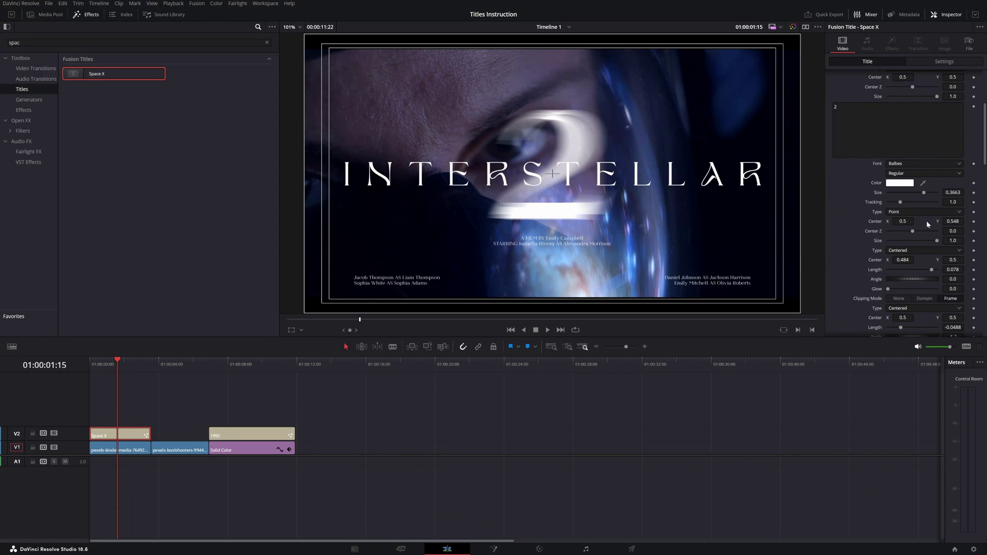
scroll(906, 196, "down", 1)
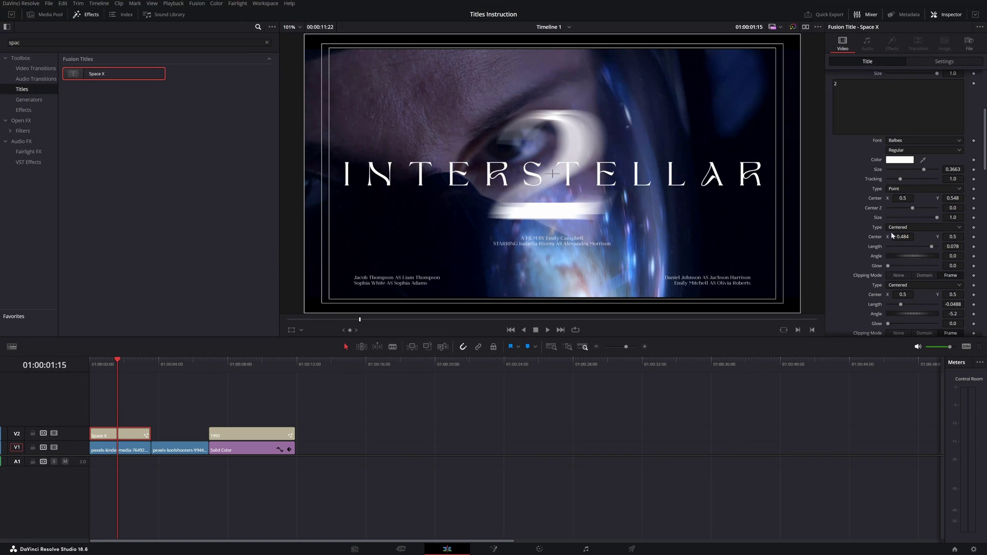
left_click_drag(952, 197, 867, 223)
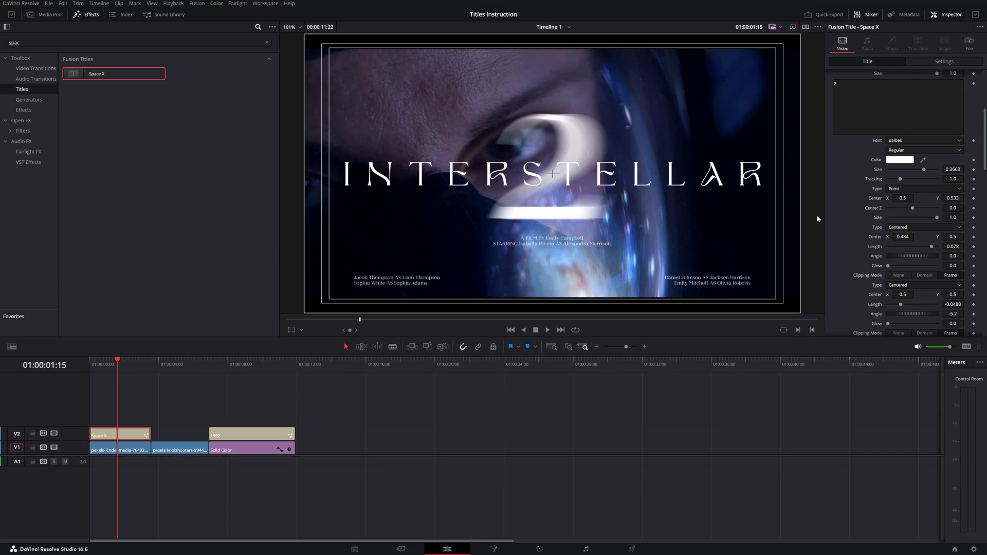
left_click(908, 229)
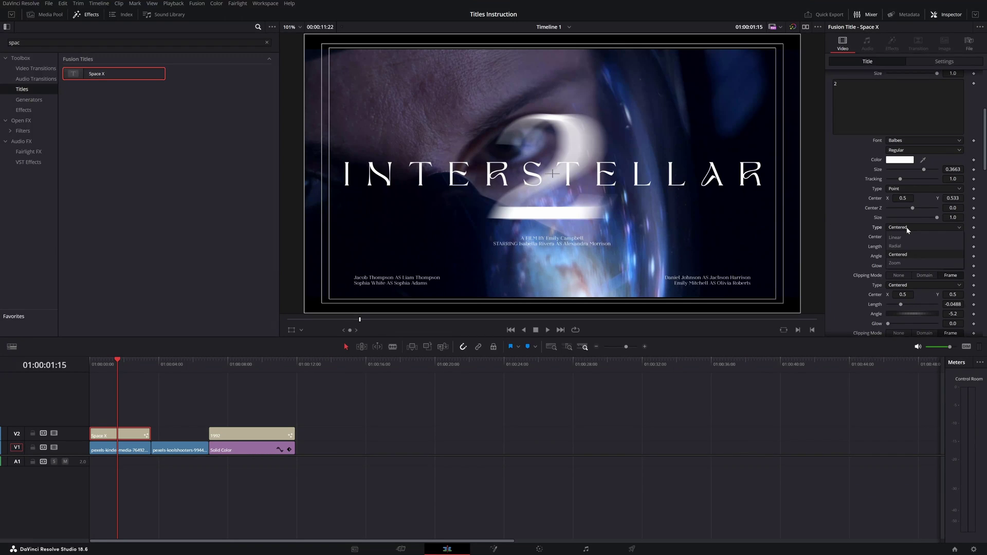
left_click(895, 237)
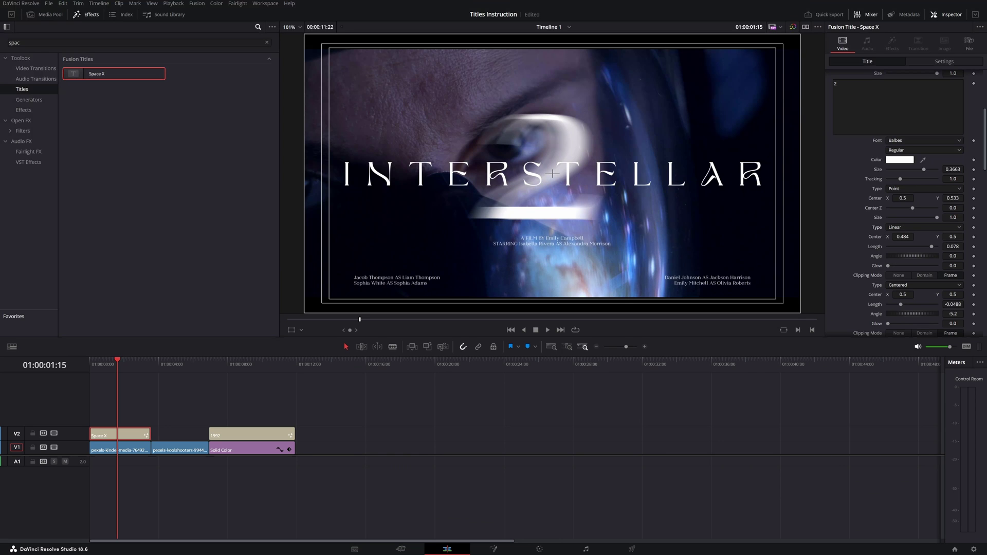
Step: Set the first 2's linear blur to a length of 0.0853 and an angle of -23.4
scroll(931, 248, "down", 3)
scroll(931, 249, "up", 4)
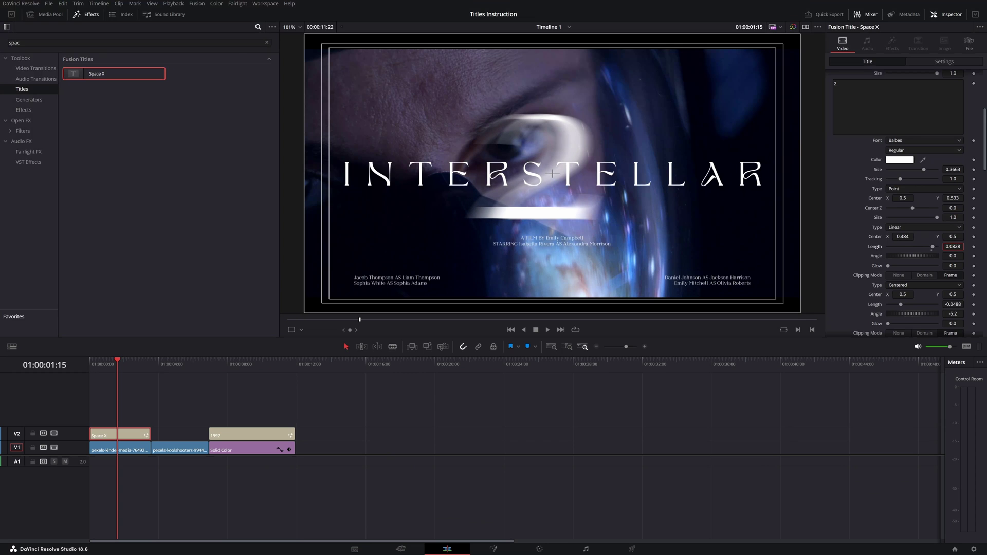
scroll(913, 258, "down", 6)
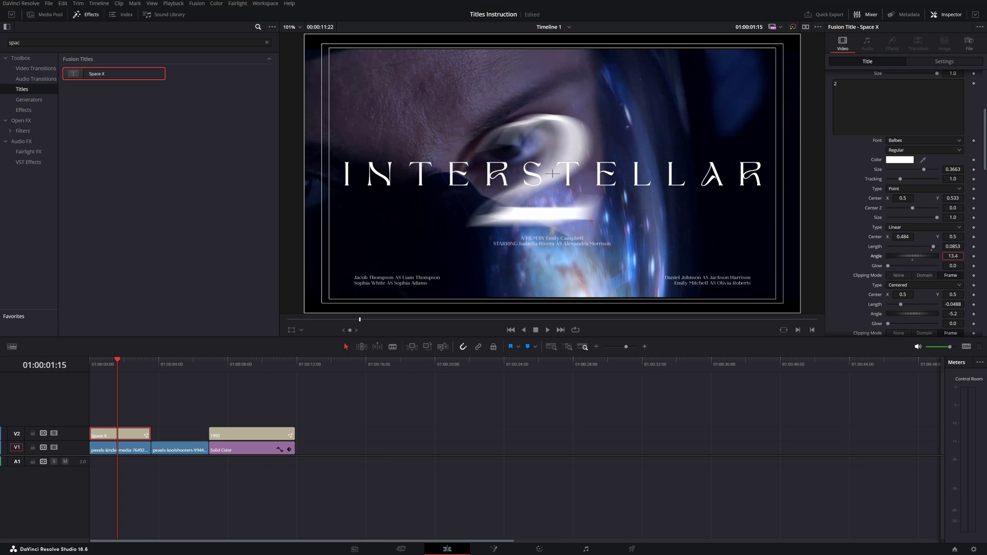
scroll(913, 258, "down", 2)
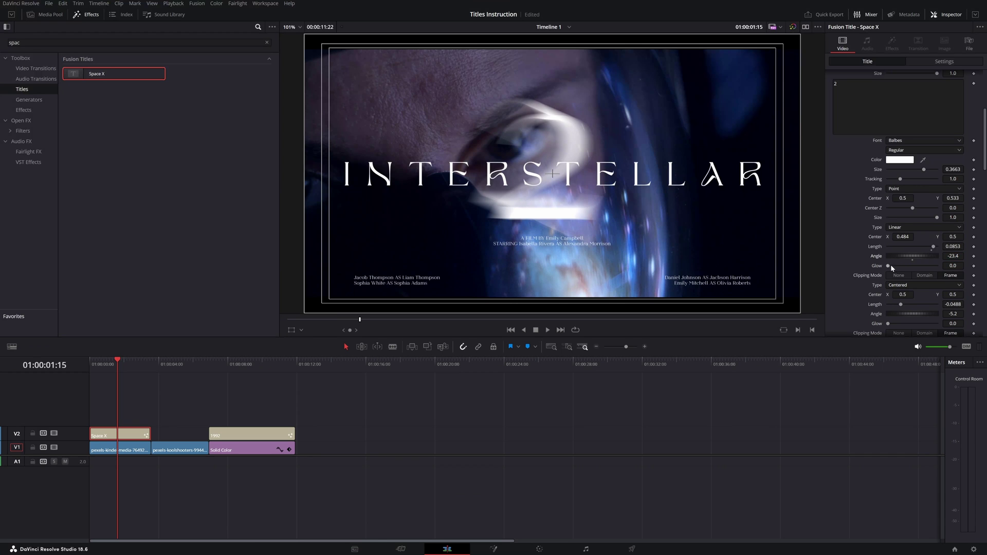
left_click_drag(890, 268, 888, 268)
Step: Set the second 2's center Y to 0.505 and the centered blur's angle to 27.0
scroll(875, 247, "down", 5)
scroll(904, 206, "down", 2)
scroll(905, 205, "up", 2)
double_click(835, 182)
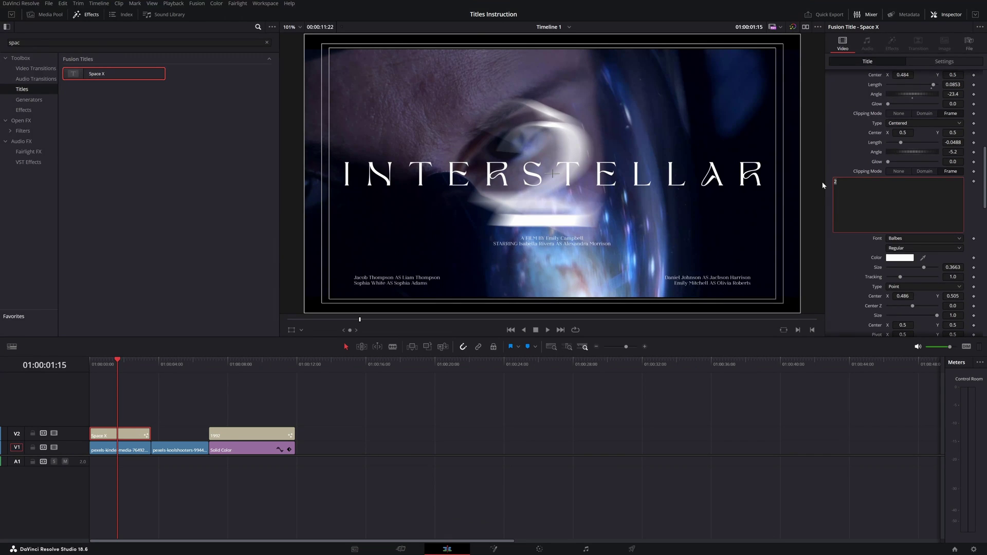
scroll(822, 181, "up", 1)
scroll(904, 206, "up", 2)
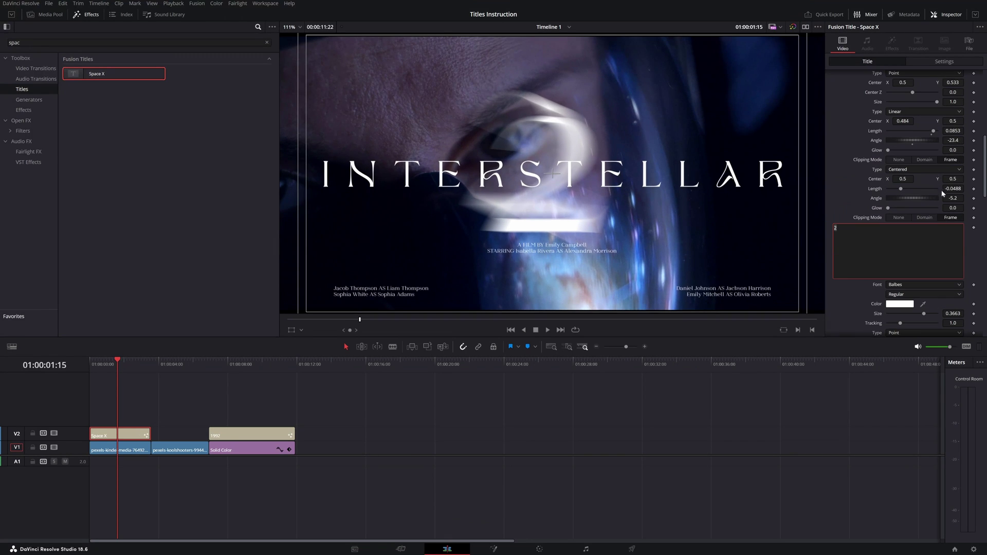
mouse_move(943, 202)
left_mouse_down()
mouse_move(890, 202)
mouse_move(979, 202)
left_mouse_up()
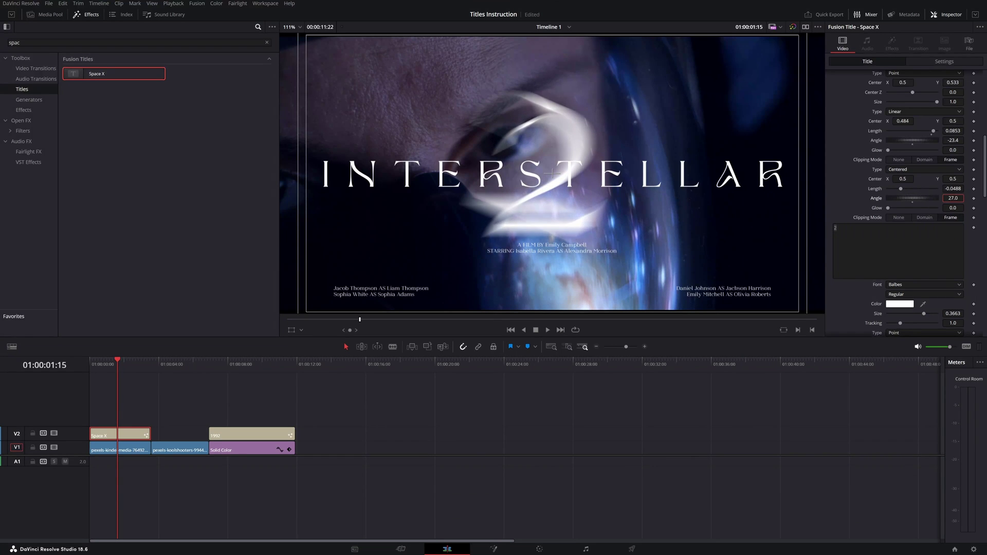
Step: Raise the middle film-by credit to center Y 0.801 and the left cast credit to center Y 0.798
scroll(905, 206, "down", 3)
left_click(897, 182)
scroll(825, 248, "down", 8)
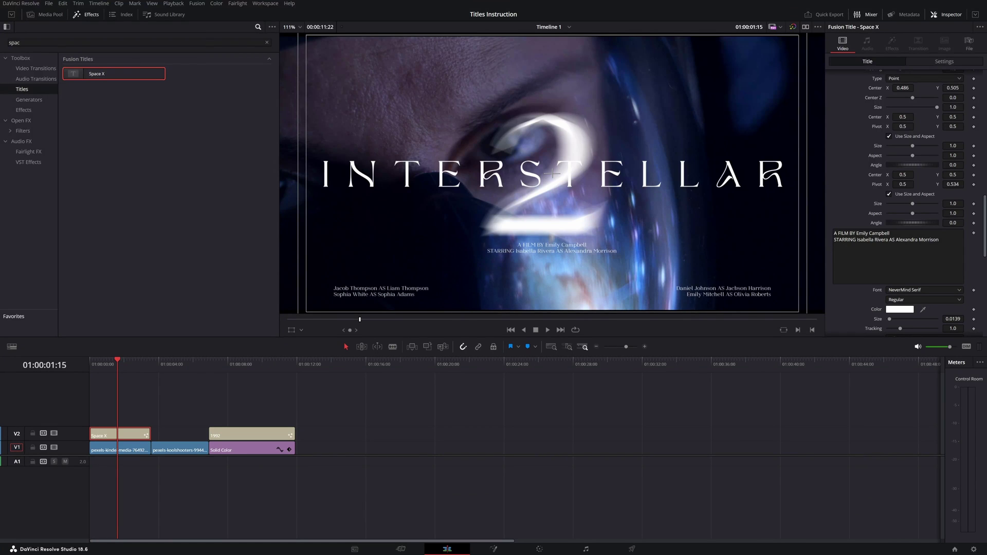
scroll(822, 236, "down", 1)
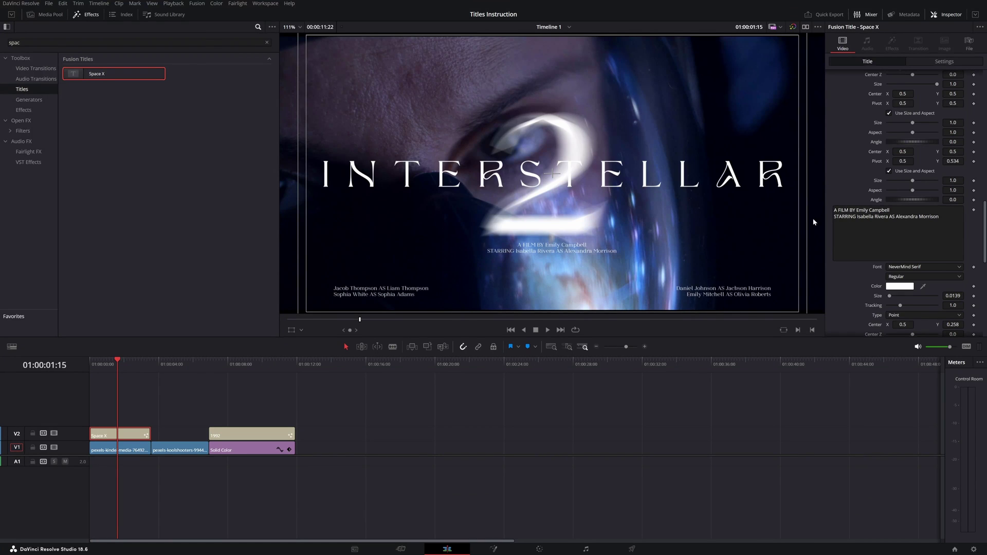
scroll(899, 205, "down", 2)
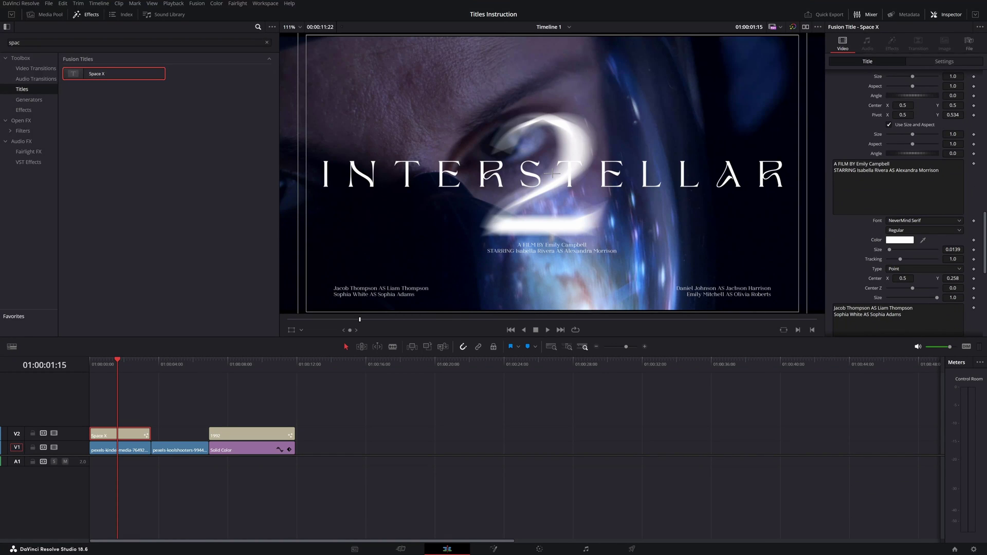
left_click_drag(952, 278, 982, 278)
scroll(859, 276, "down", 3)
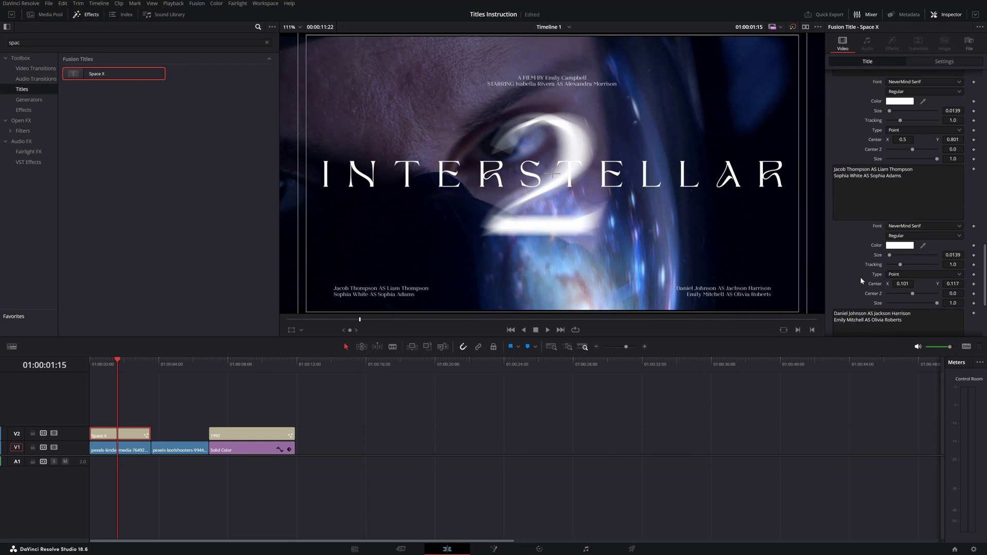
left_click_drag(952, 283, 970, 283)
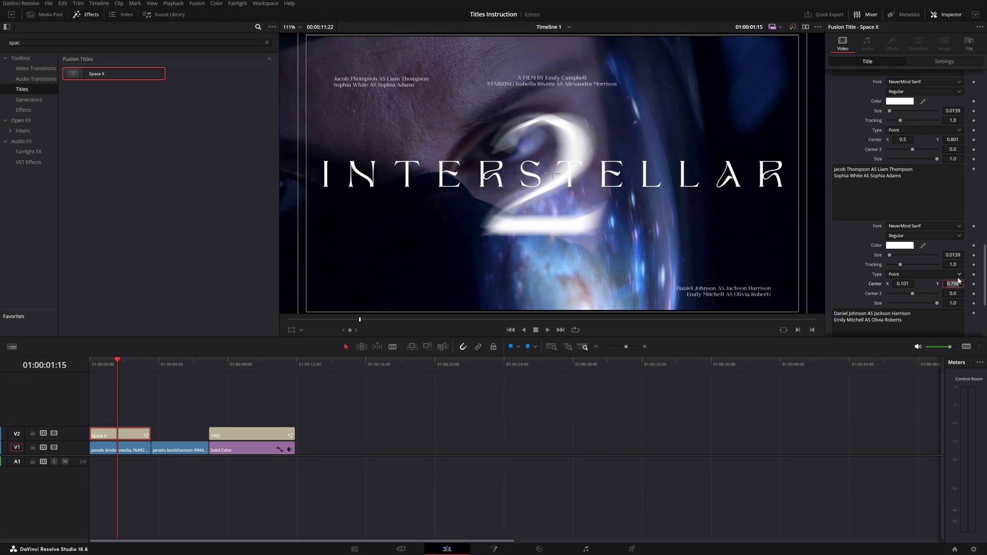
Step: Align the middle film-by credit and the right cast credit with the left one by setting their center Y to 0.798
scroll(958, 280, "up", 2)
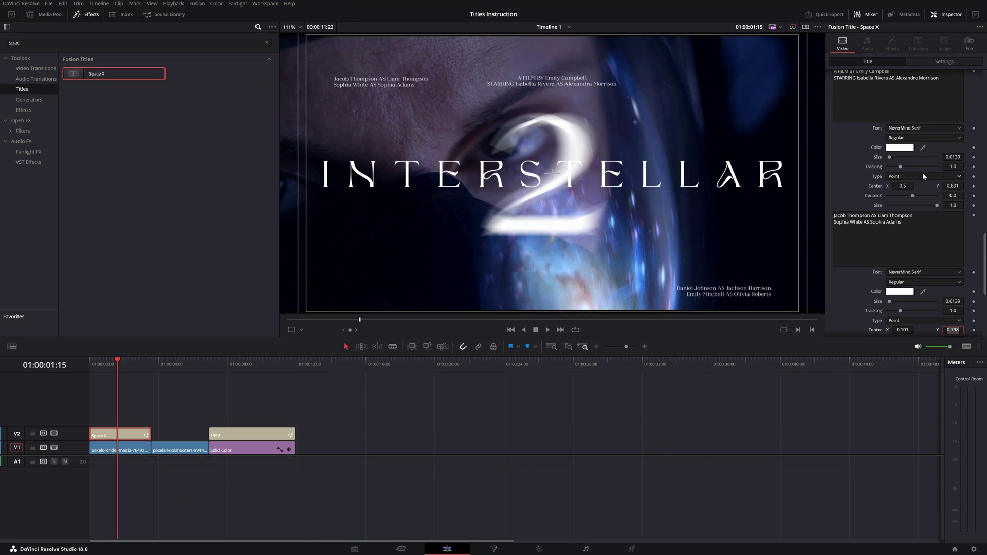
left_click(952, 185)
type("0.798")
key("Tab")
scroll(898, 231, "down", 2)
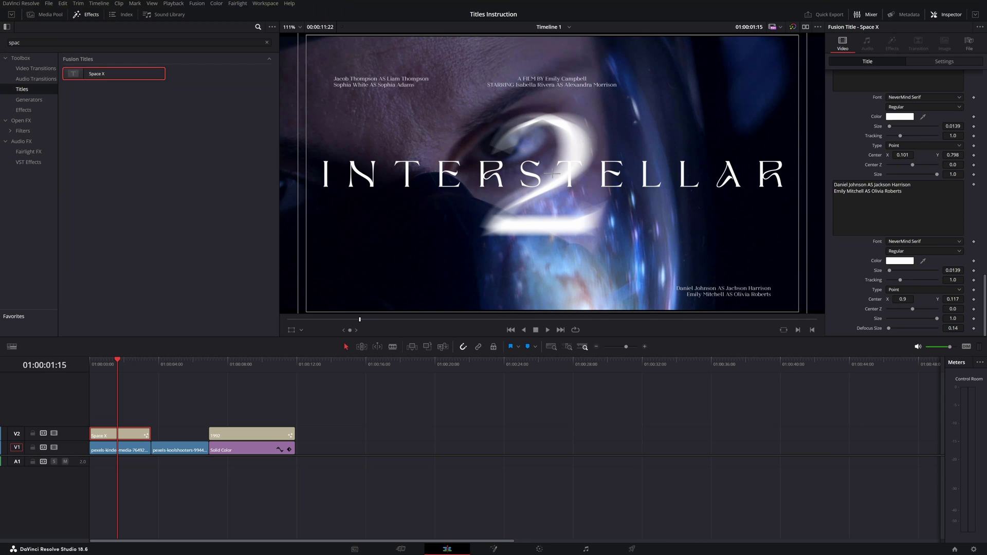
left_click(952, 299)
type("0.798")
key("Return")
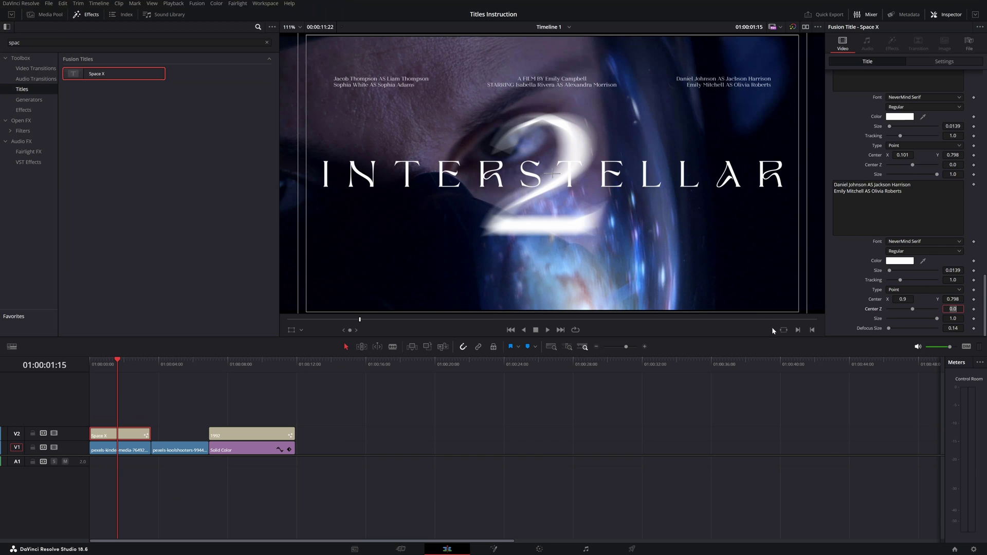
Step: Set the first 2's center Y to 0.281, its size to 0.2358 and its linear blur length to 0.019
left_click(611, 192)
scroll(690, 257, "down", 1)
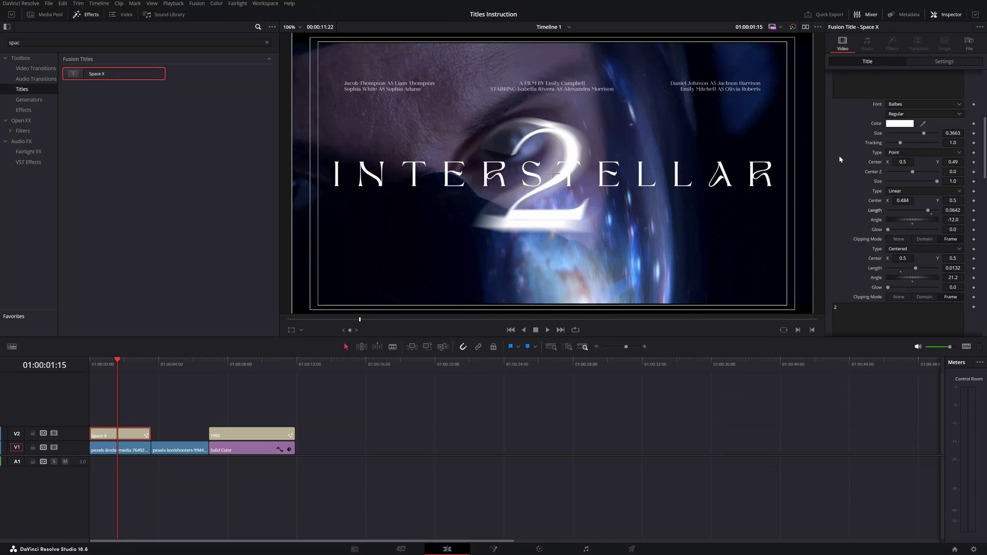
scroll(876, 260, "up", 2)
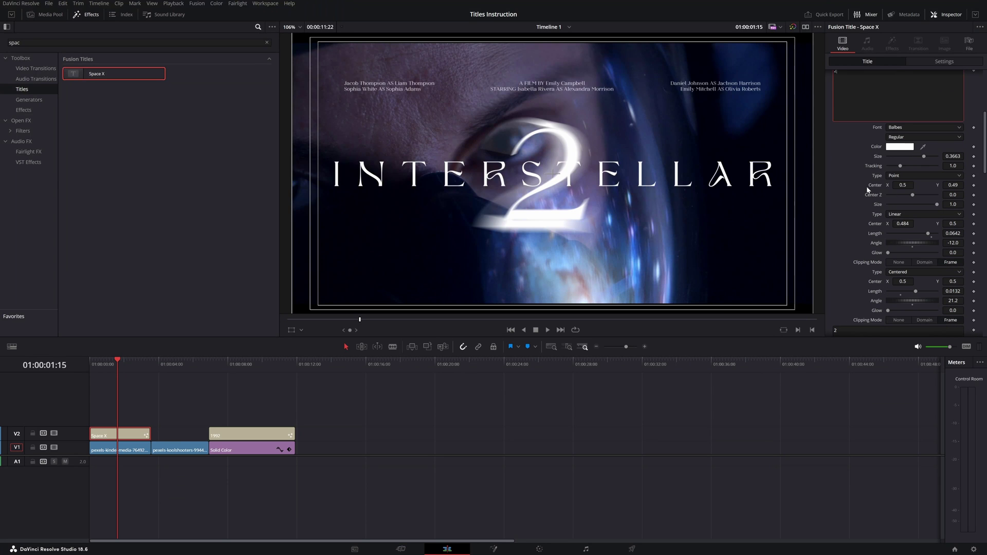
left_click_drag(952, 184, 908, 185)
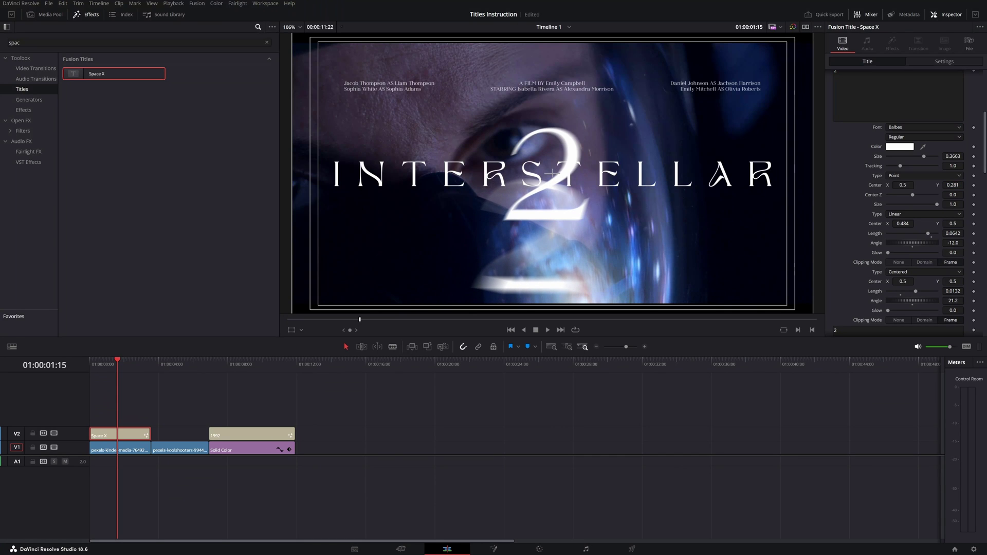
left_click_drag(952, 157, 940, 157)
scroll(904, 252, "down", 1)
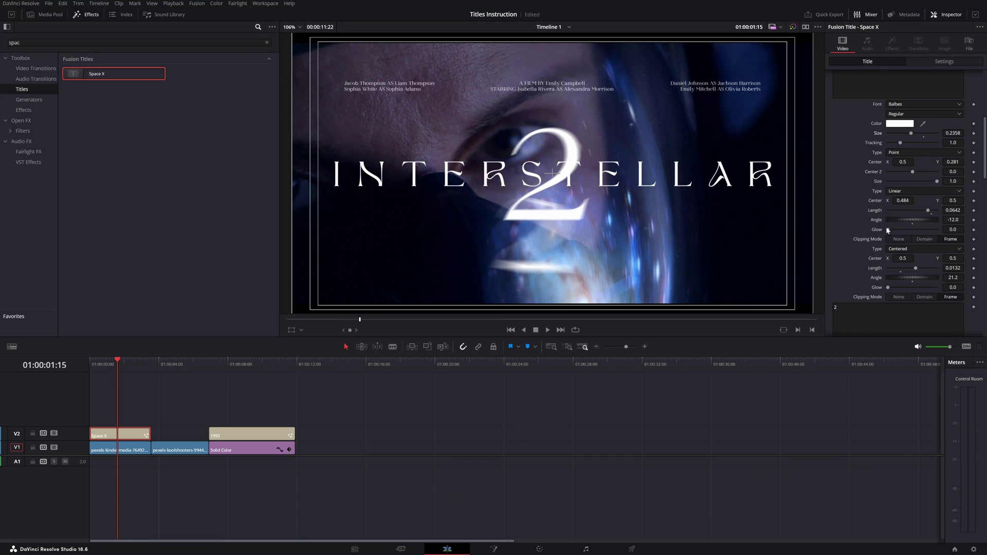
left_click_drag(928, 211, 917, 212)
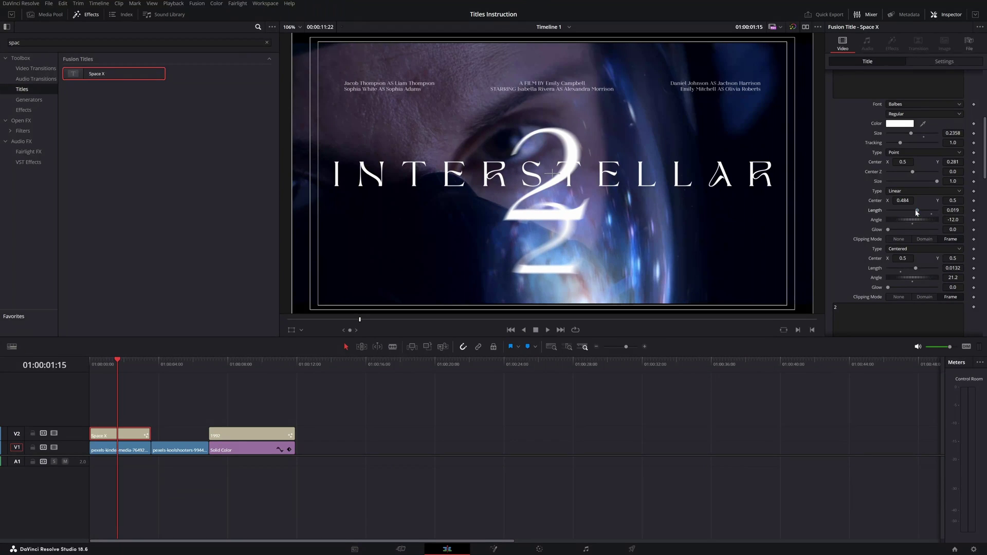
Step: Lower the second 2 beneath INTERSTELLAR so that it overlaps the blurred first 2
scroll(858, 218, "down", 6)
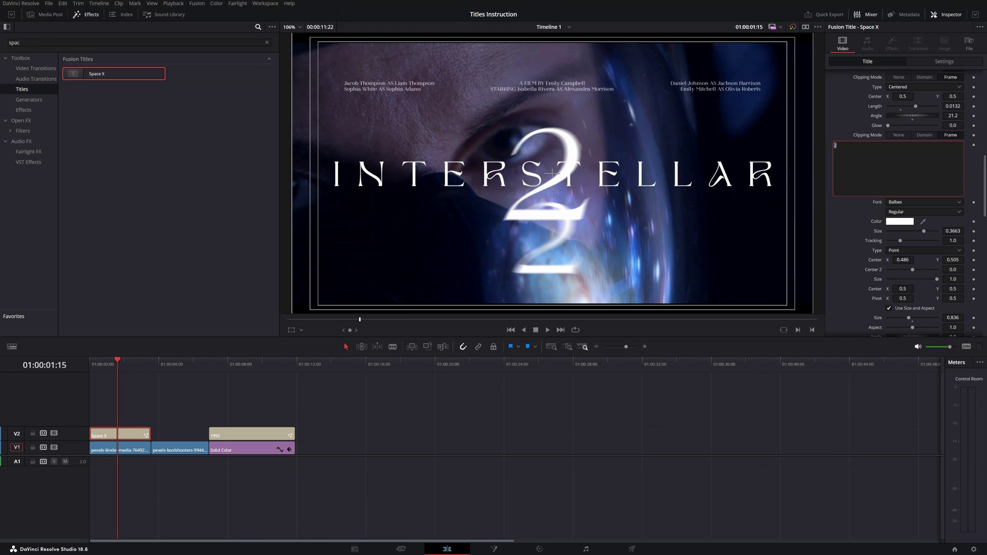
left_click_drag(952, 259, 915, 260)
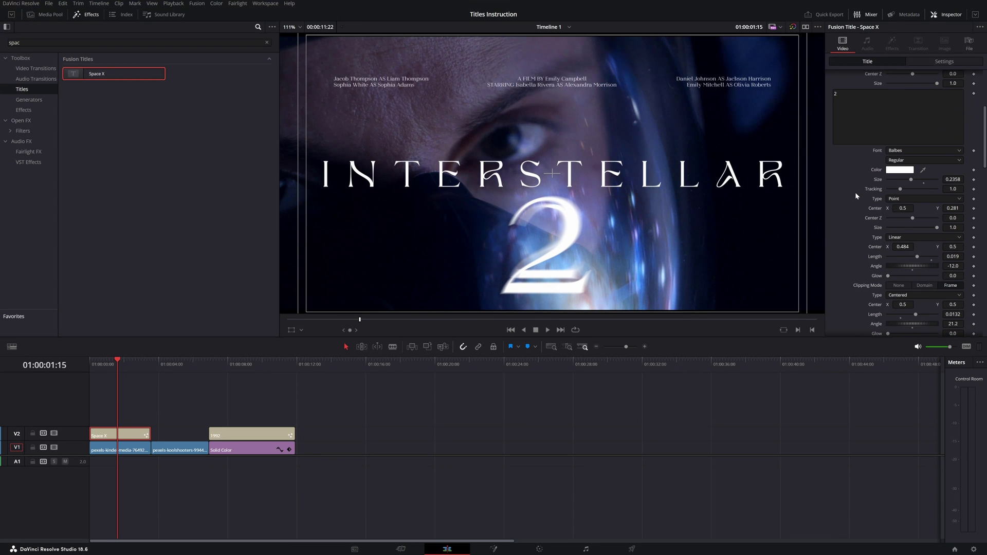
scroll(855, 192, "down", 5)
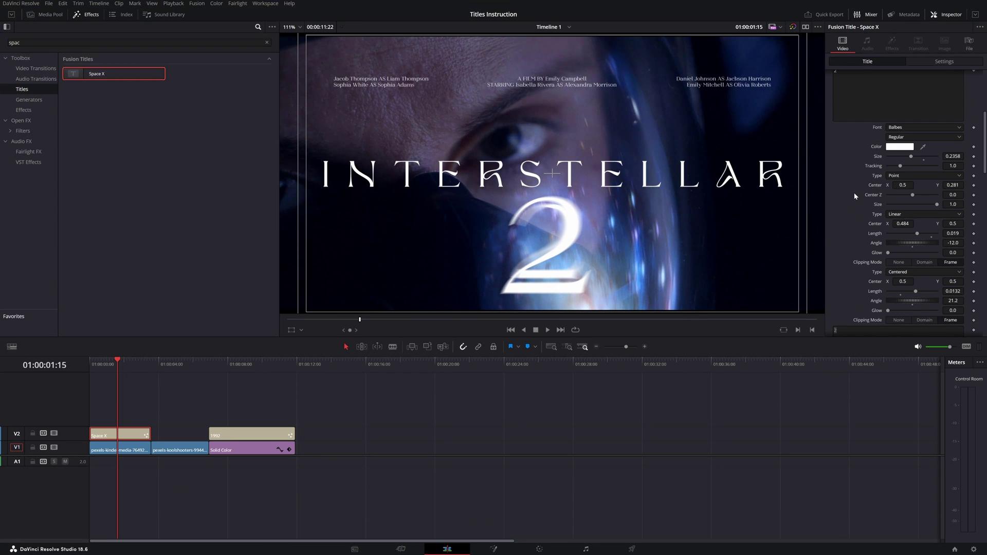
Step: Set the layout size of the second 2 to 0.872
left_click(854, 193)
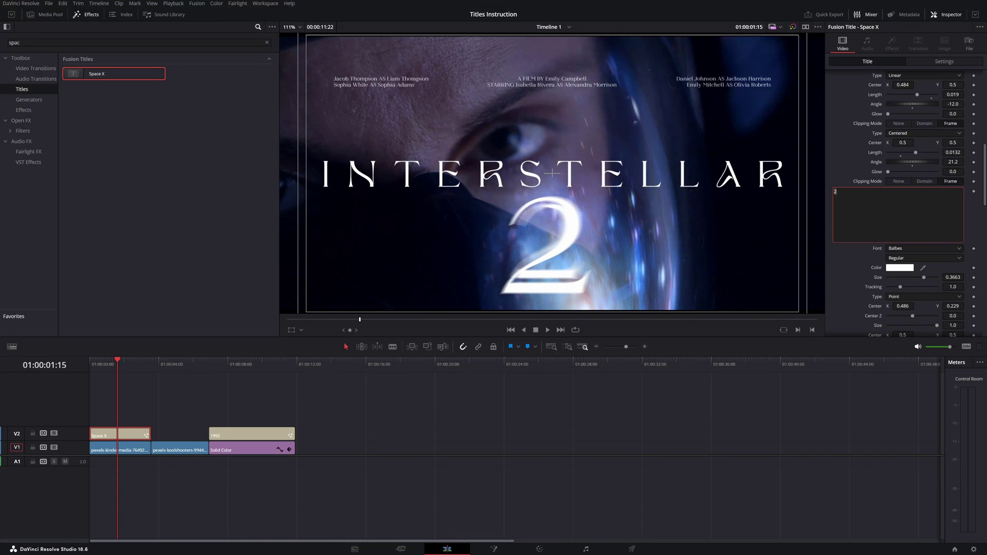
scroll(859, 255, "down", 1)
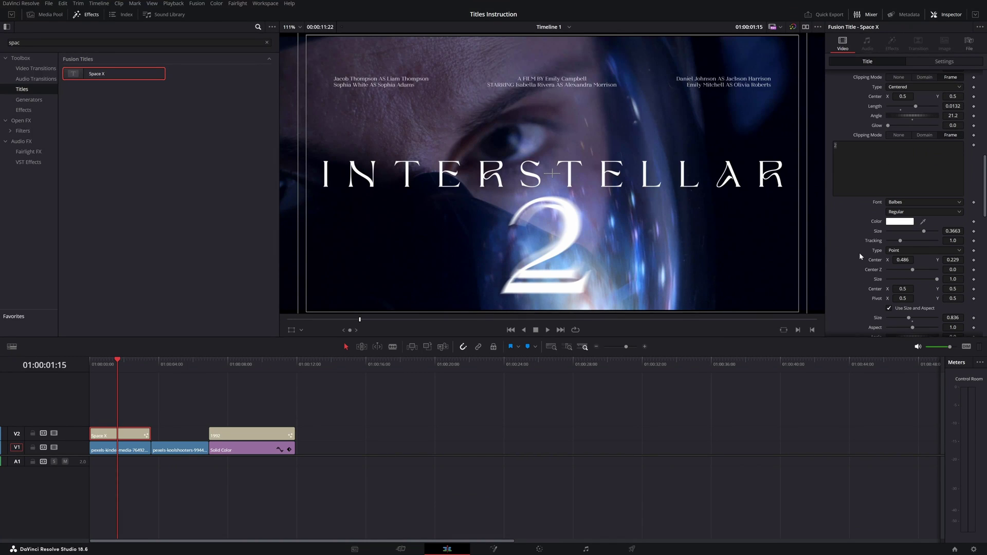
mouse_move(953, 279)
left_mouse_down()
mouse_move(926, 279)
mouse_move(943, 279)
left_mouse_up()
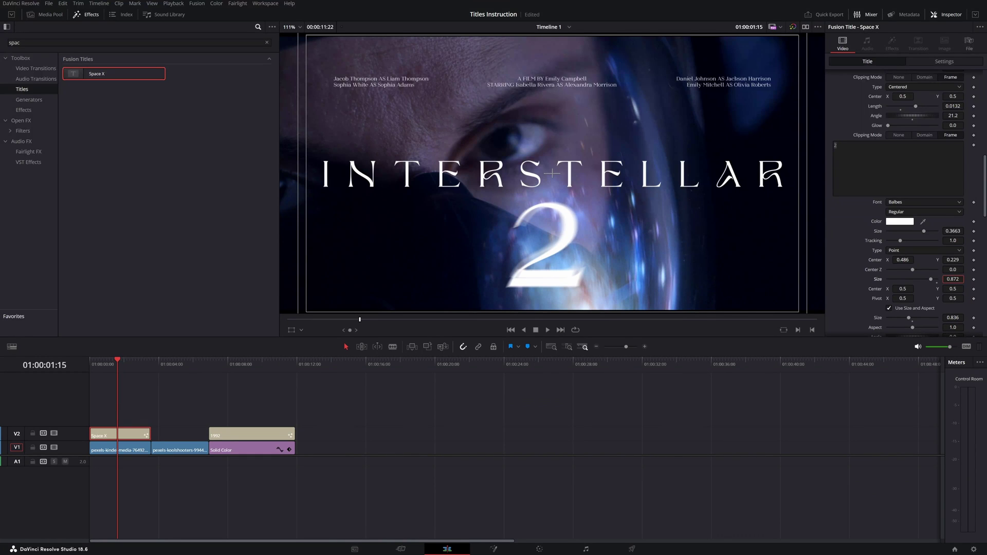
Step: Set the length of the first 2's centered blur to 0.0715
scroll(947, 267, "down", 4)
scroll(946, 267, "up", 6)
scroll(947, 267, "up", 1)
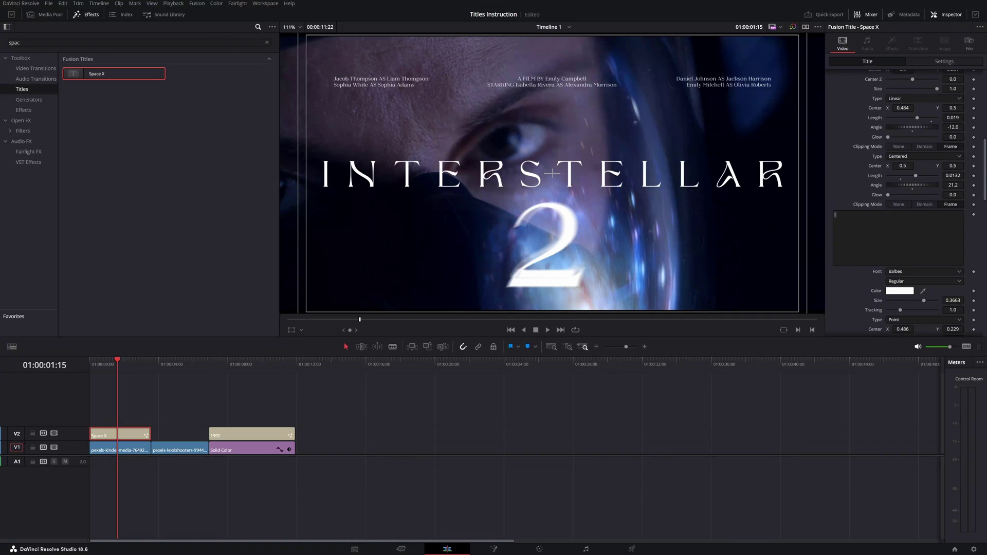
left_click_drag(952, 176, 971, 175)
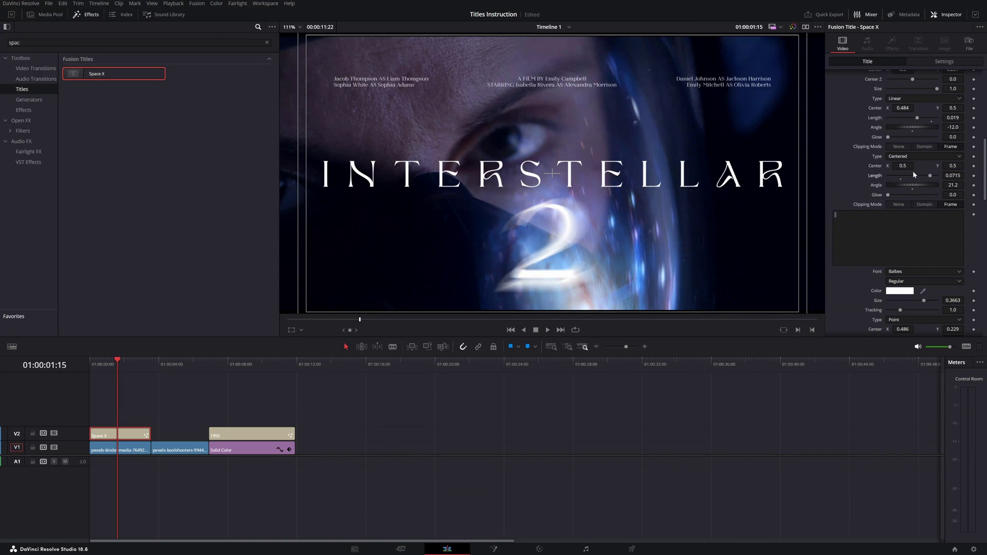
scroll(613, 229, "down", 1)
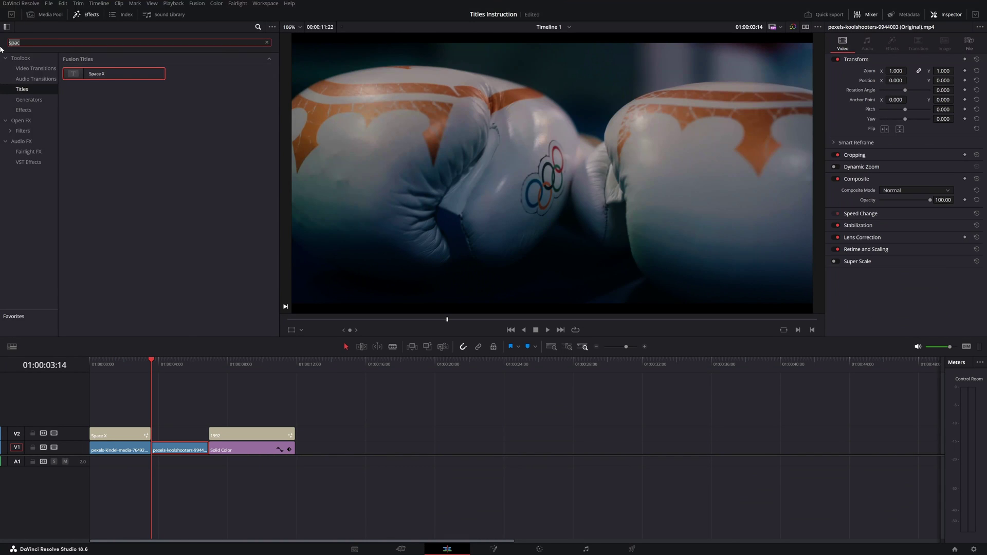
Step: Search the titles for "thun" and place the Thunder title on V2 above the boxing-gloves clip, with the playhead at 01:00:04:23
key("BackSpace")
type("thun")
left_click_drag(103, 74, 191, 436)
left_click(175, 364)
Step: Change the main "thunder." text color to orange, #ffaa00
scroll(886, 192, "down", 5)
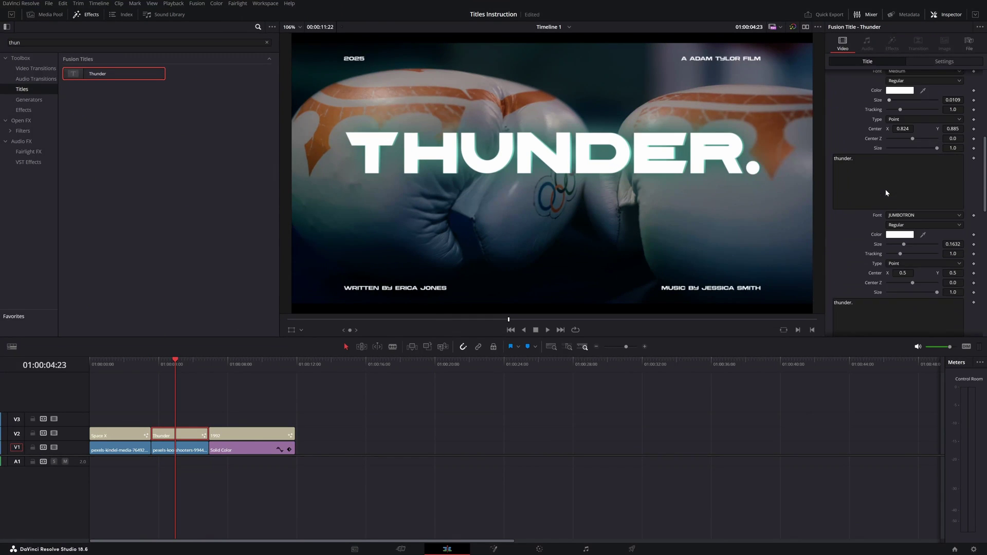
scroll(898, 204, "down", 1)
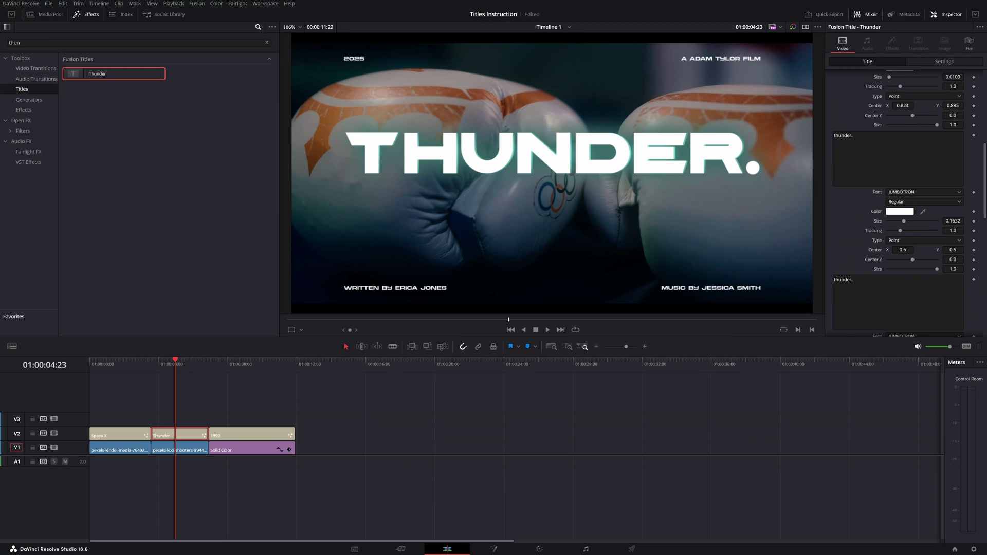
left_click(897, 212)
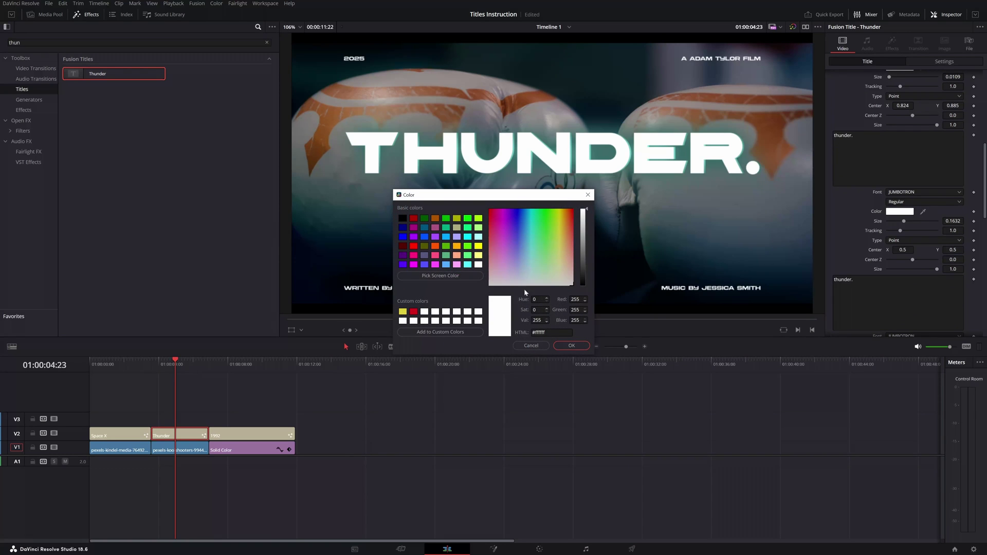
left_click(455, 249)
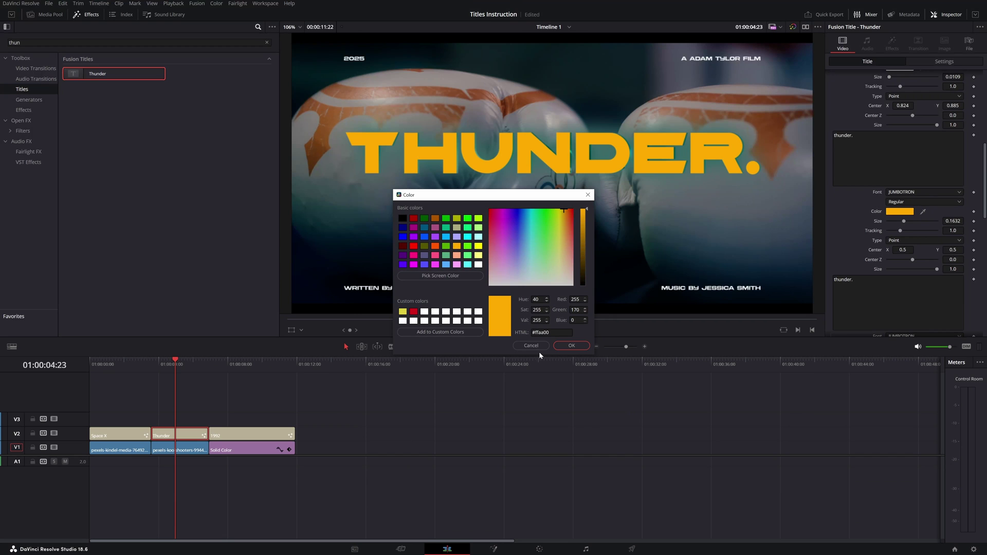
left_click(571, 345)
Step: Change the color of the glowing "thunder." text behind the main title to black, #000000
scroll(900, 242, "down", 5)
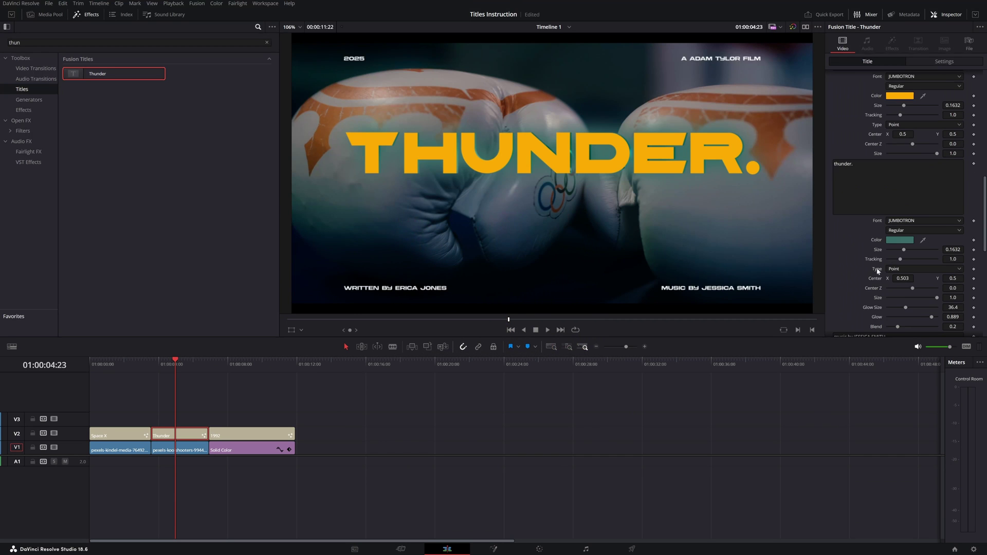
left_click(898, 241)
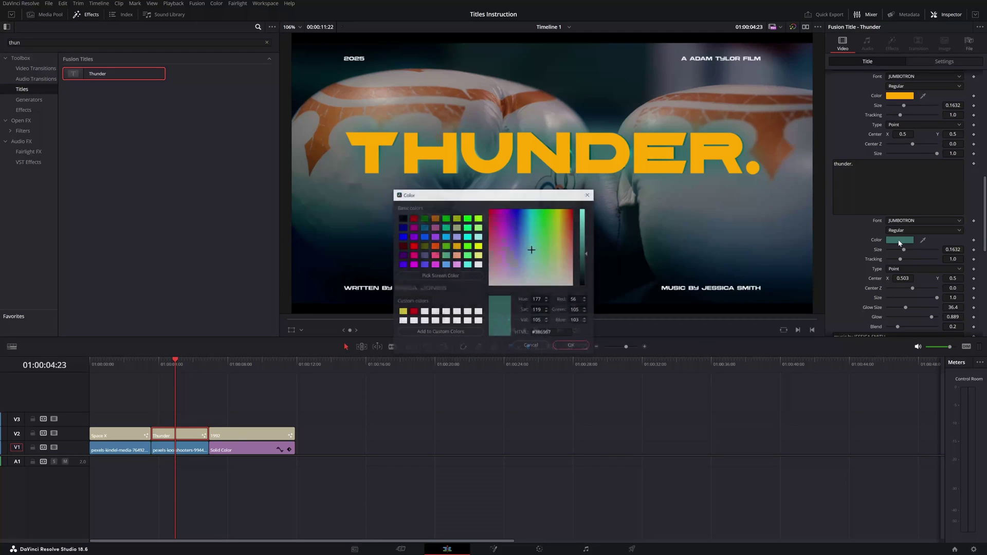
left_click(402, 218)
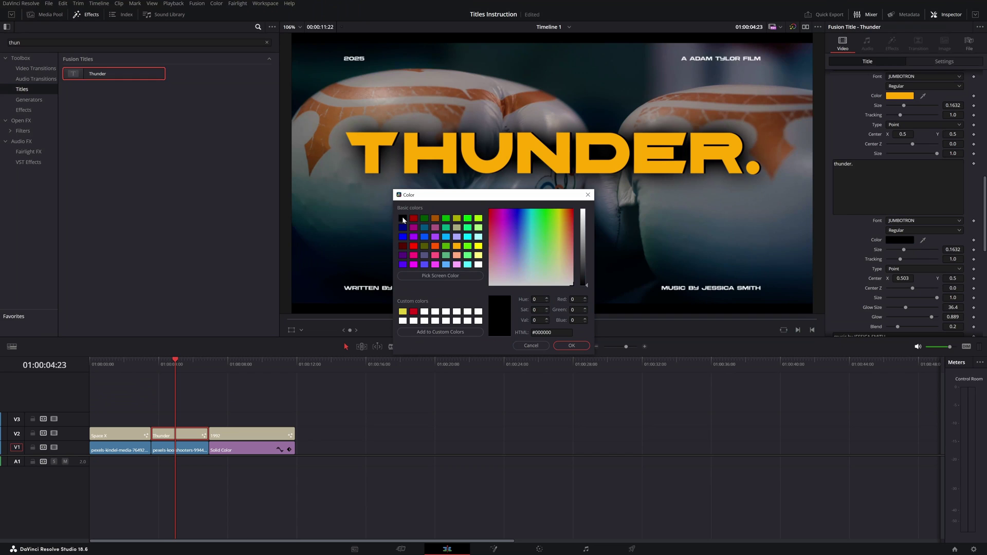
left_click(571, 345)
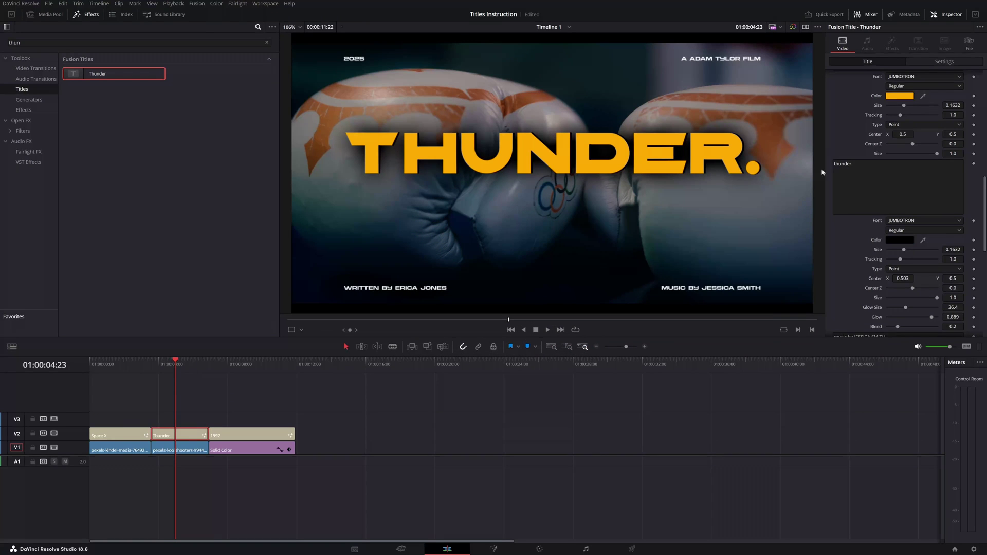
Step: Try a defocus size of 1.72 on the Thunder title and return it to 0.59
scroll(896, 286, "down", 1)
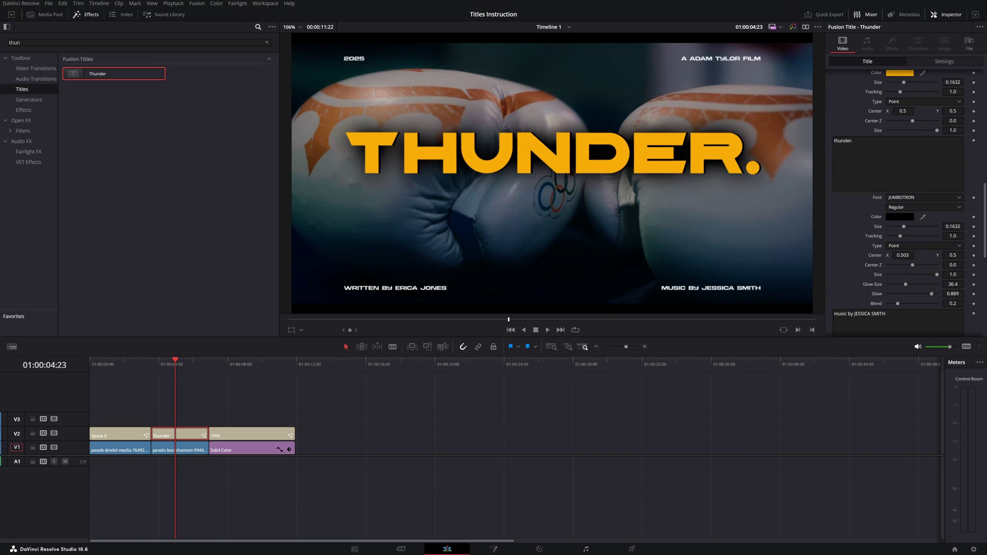
scroll(847, 325, "down", 5)
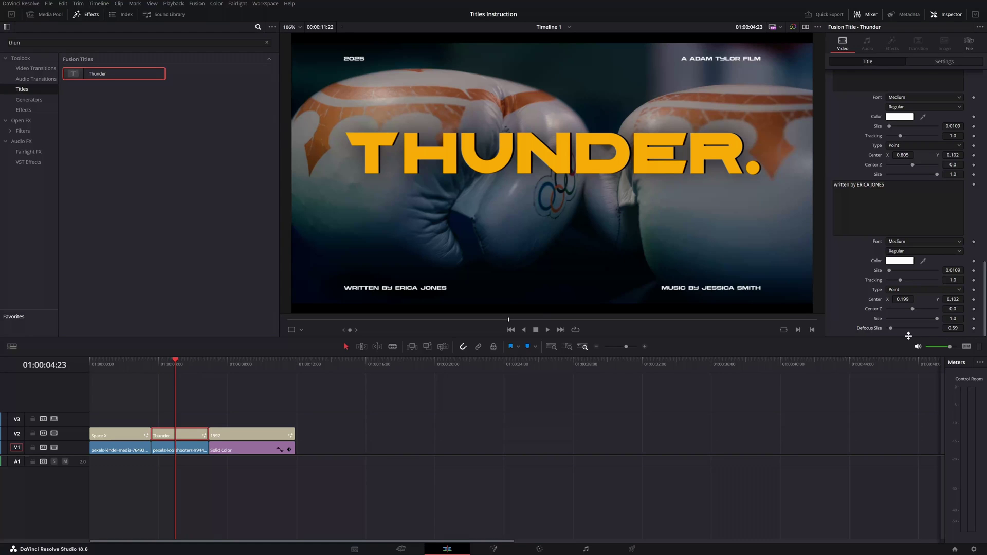
left_click_drag(890, 328, 894, 328)
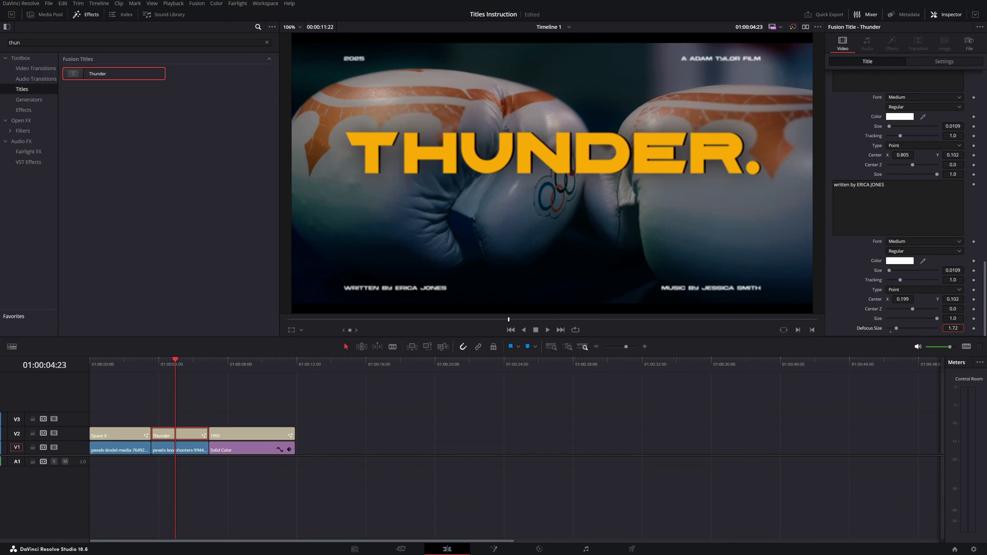
key("ctrl+s")
left_click_drag(953, 328, 873, 332)
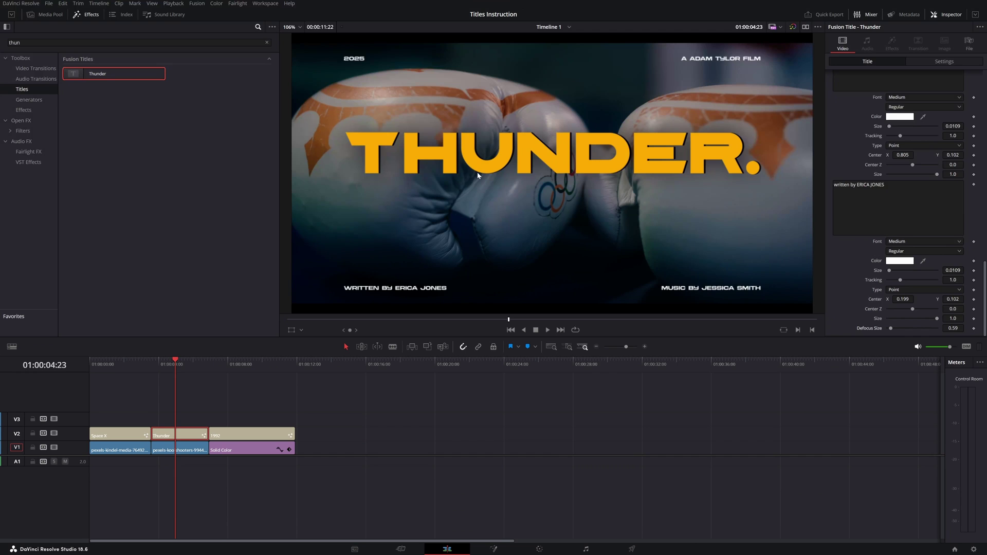
key("ctrl+z")
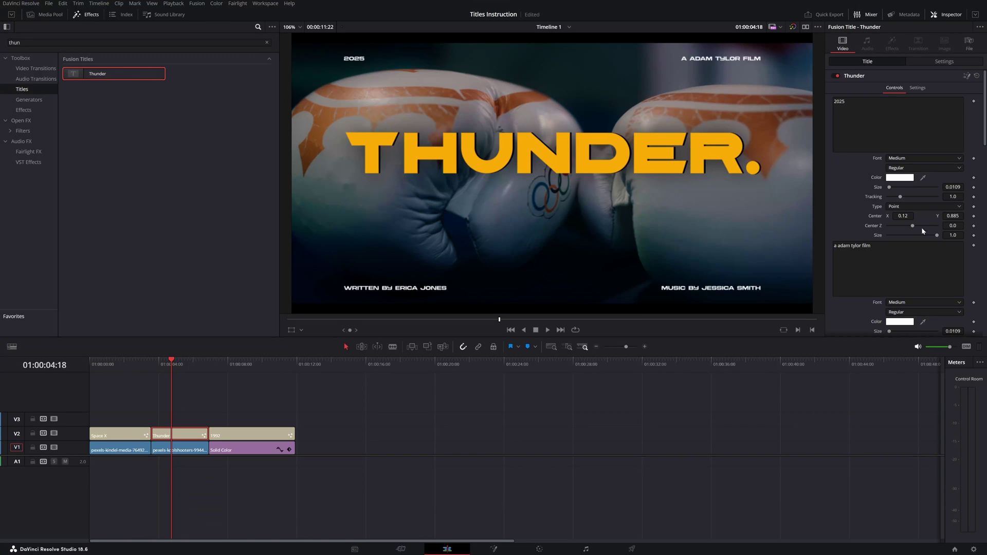
scroll(921, 227, "down", 5)
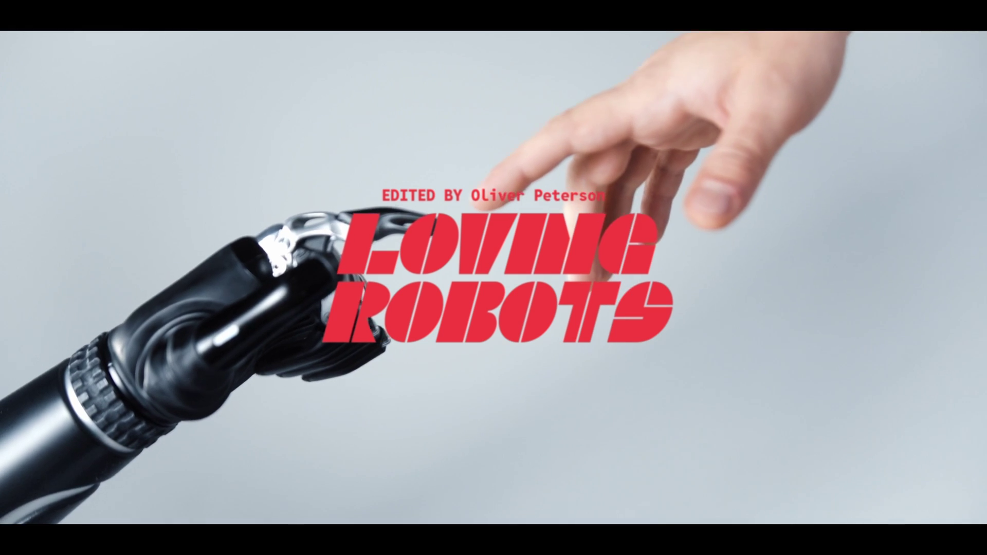